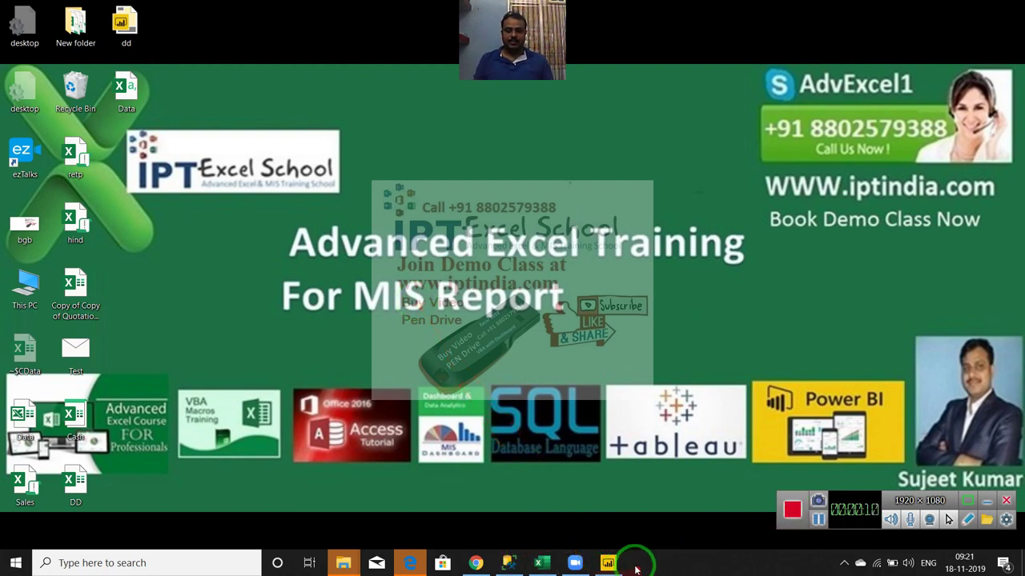
# Switch from Power BI Desktop to the Book1 Excel workbook with the monthly column chart.
pyautogui.click(608, 563)
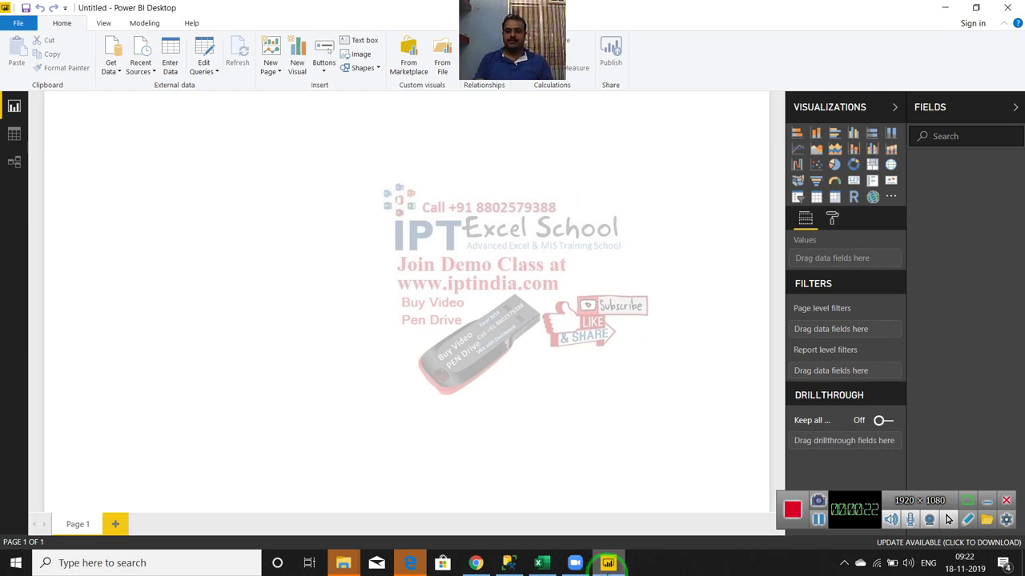
pyautogui.click(540, 560)
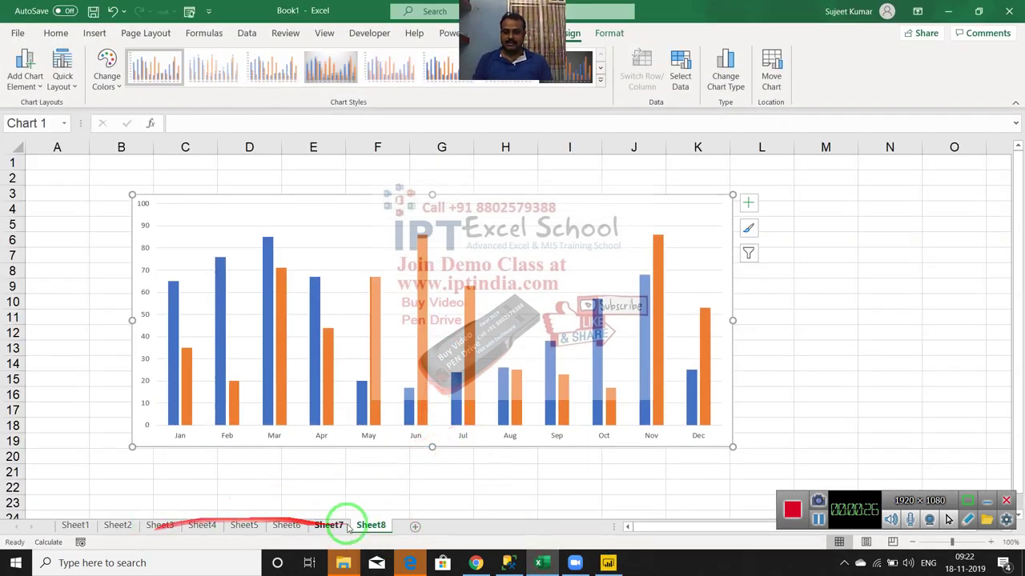
# Add a new sheet, Sheet9, and enter the person's full three-word name in cell A1.
pyautogui.click(414, 526)
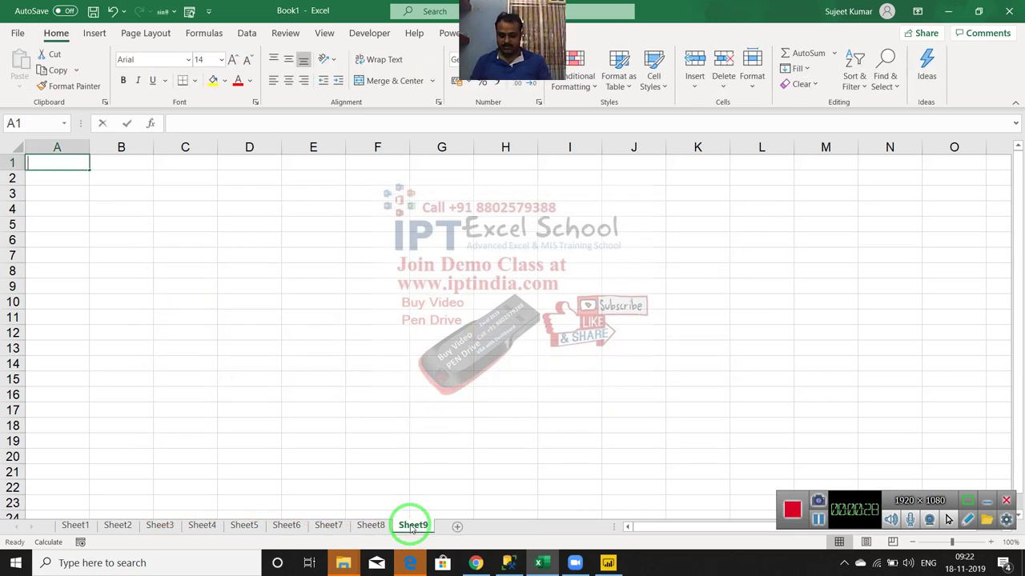
pyautogui.write('Sujeet')
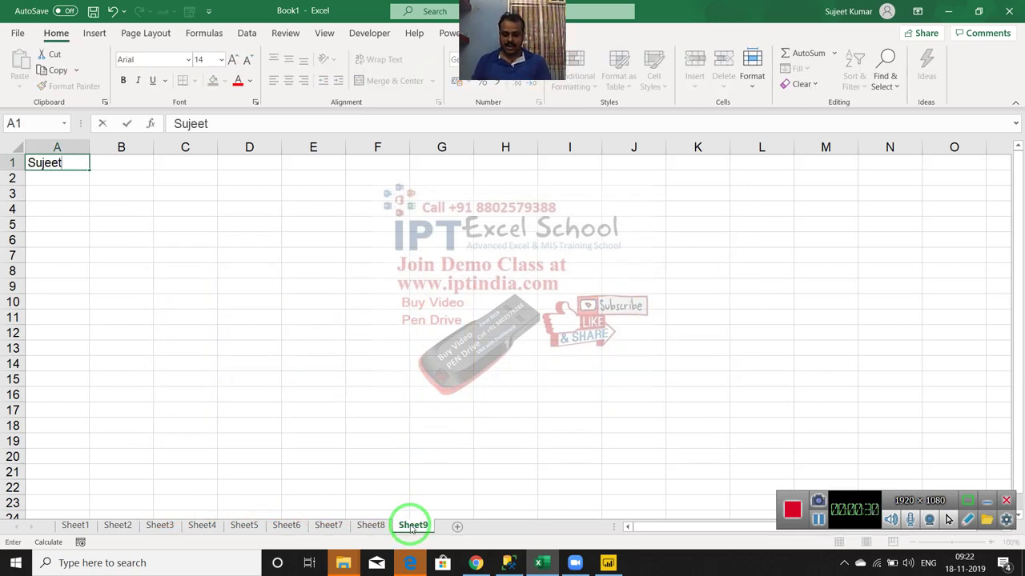
pyautogui.write('mar Sinf')
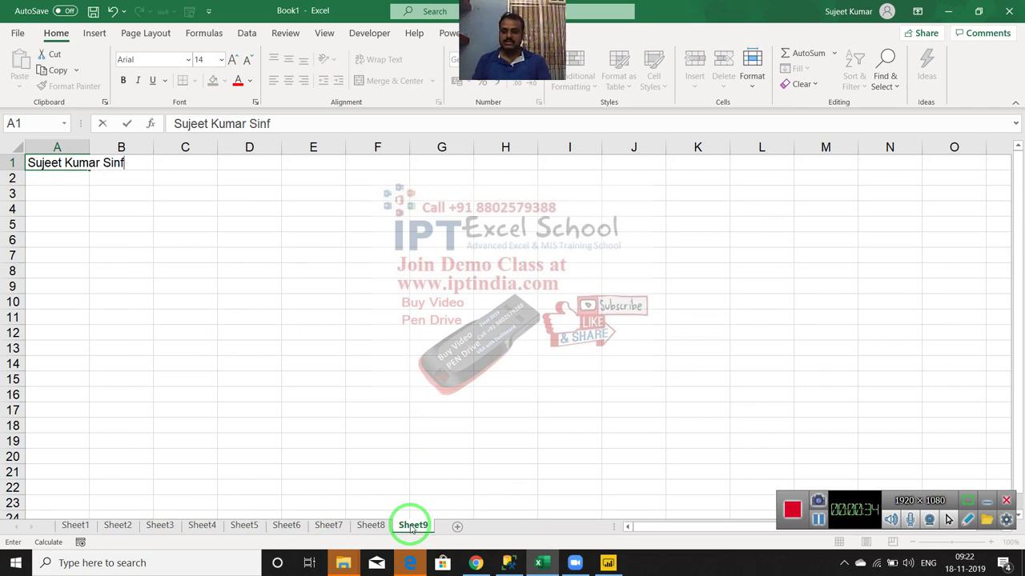
pyautogui.write('h')
pyautogui.press('Return')
pyautogui.press('Up')
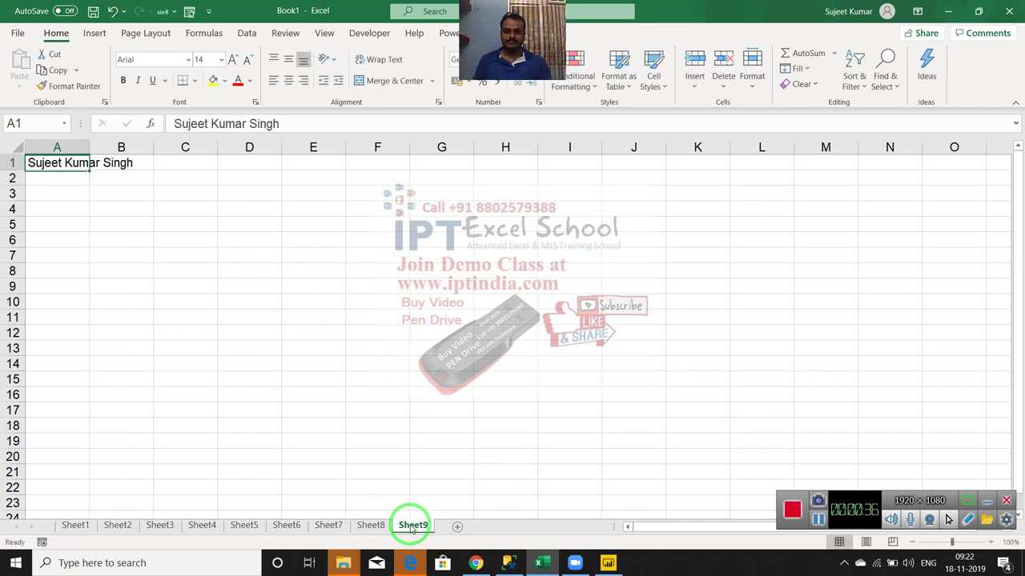
pyautogui.click(247, 33)
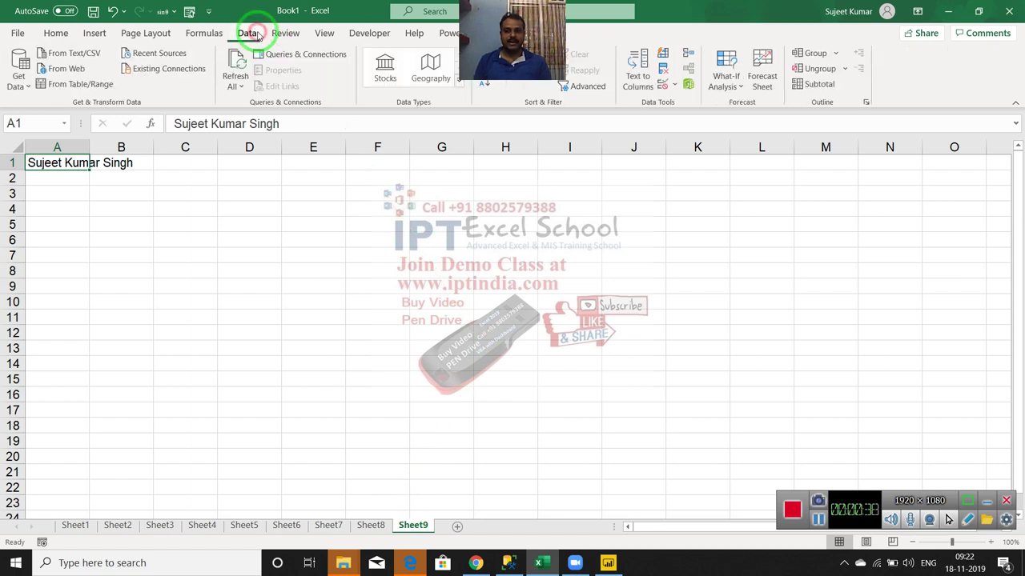
# Use Text to Columns, delimited by Space, to split the A1 name across A1, B1 and C1.
pyautogui.click(638, 74)
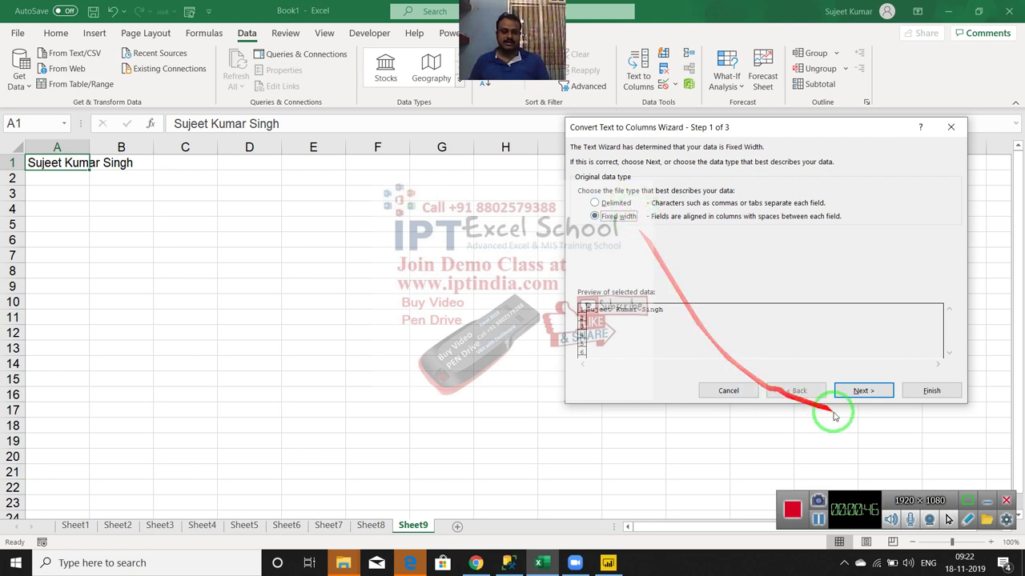
pyautogui.click(845, 390)
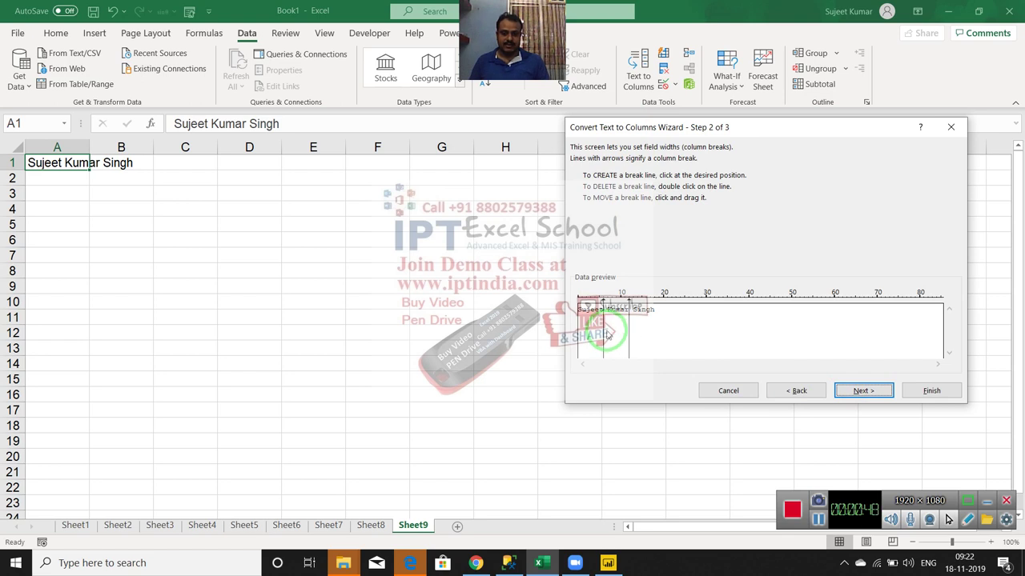
pyautogui.click(606, 332)
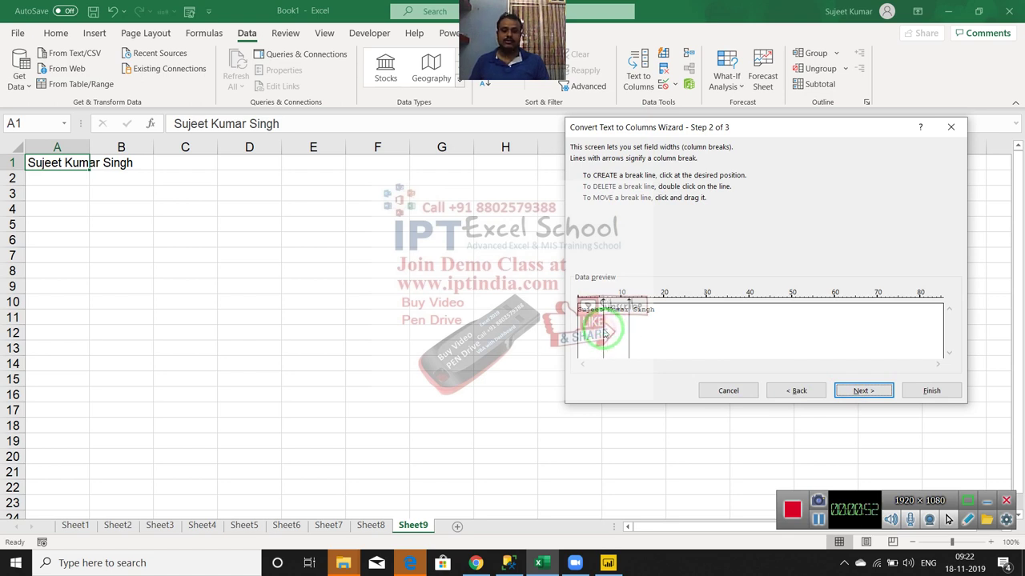
pyautogui.click(775, 392)
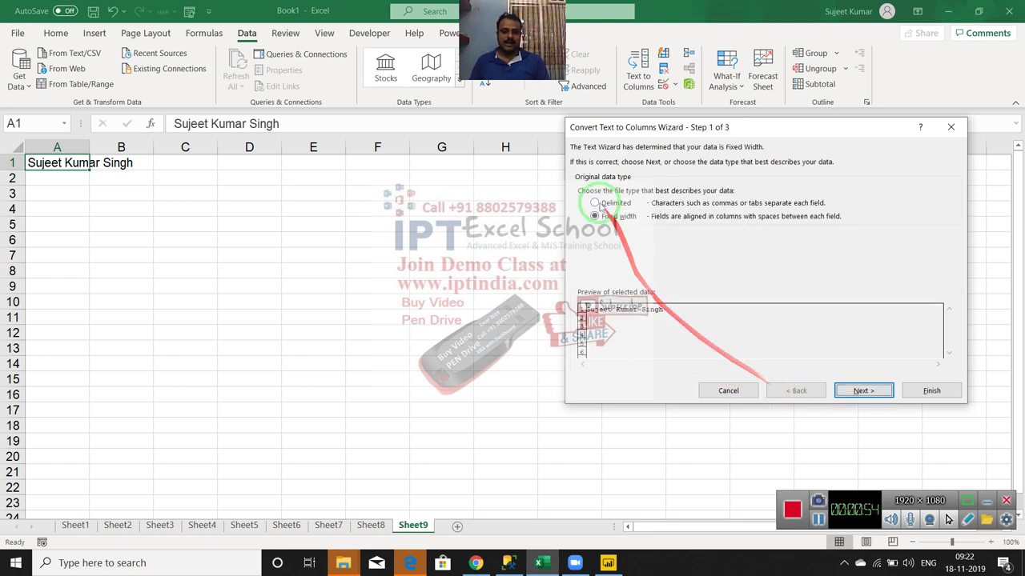
pyautogui.click(594, 202)
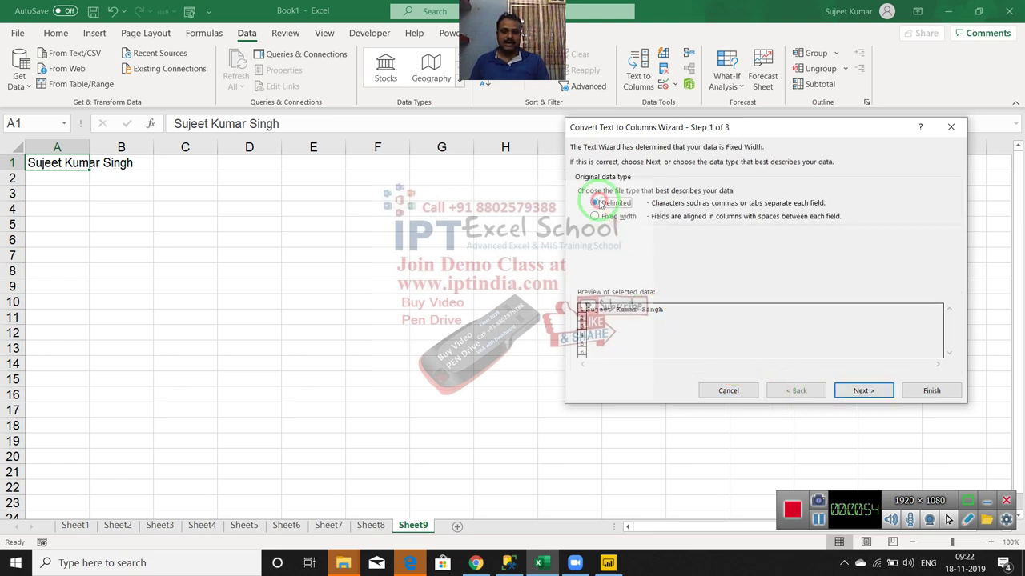
pyautogui.click(857, 391)
pyautogui.click(592, 221)
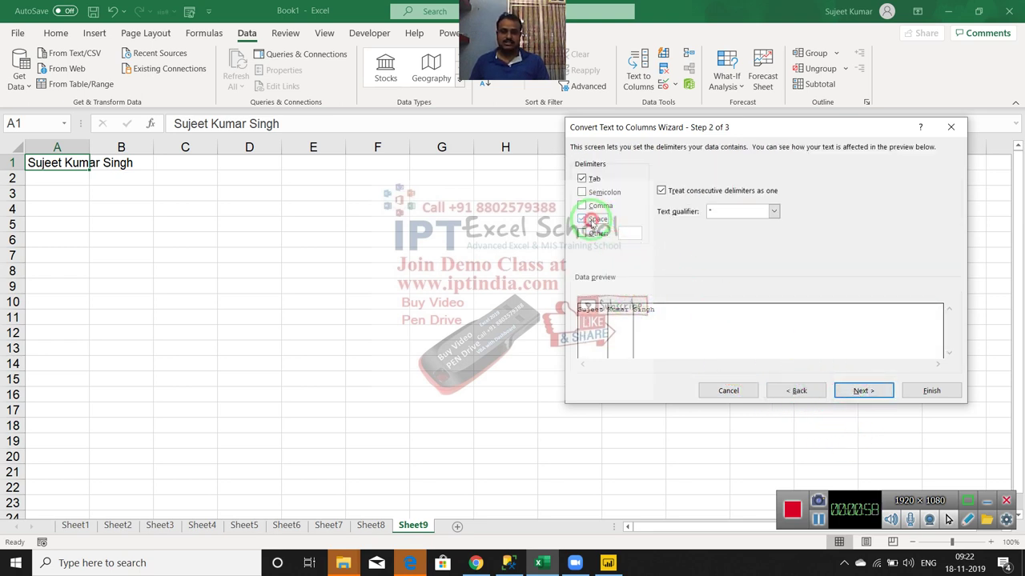
pyautogui.click(876, 391)
pyautogui.click(923, 392)
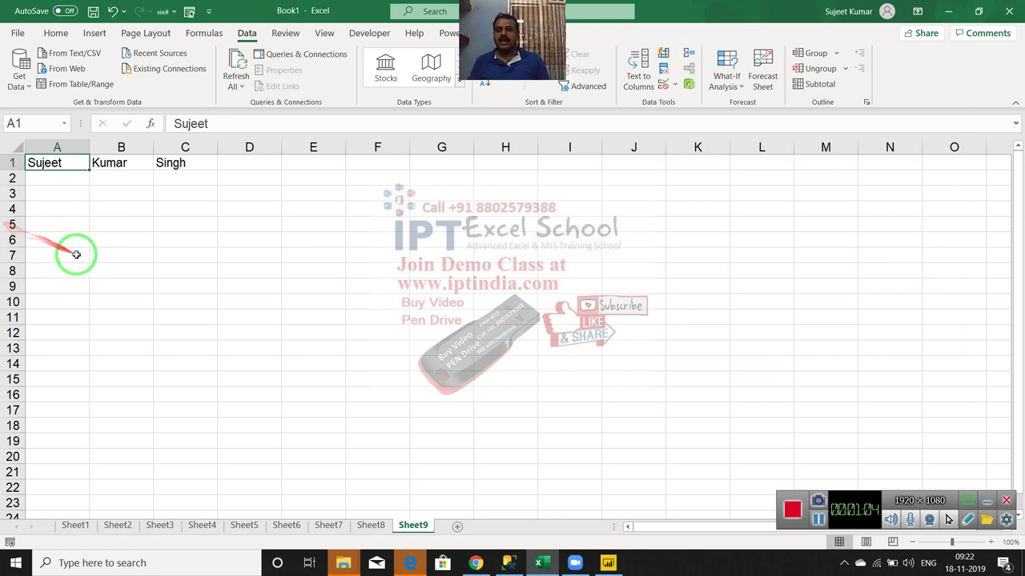
# Switch to Power BI Desktop, then minimise all windows to reveal the Windows desktop.
pyautogui.click(607, 563)
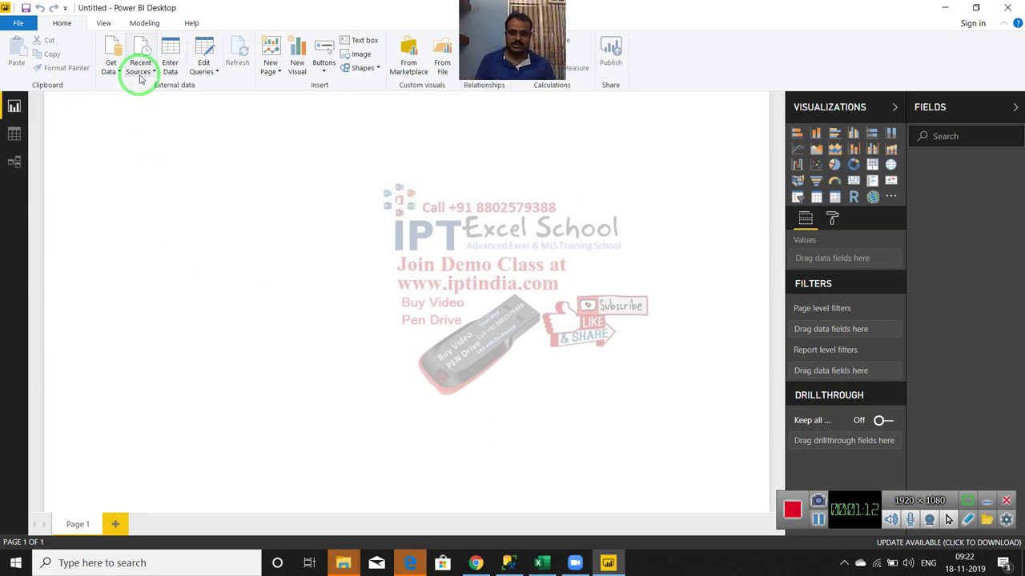
pyautogui.press('super+d')
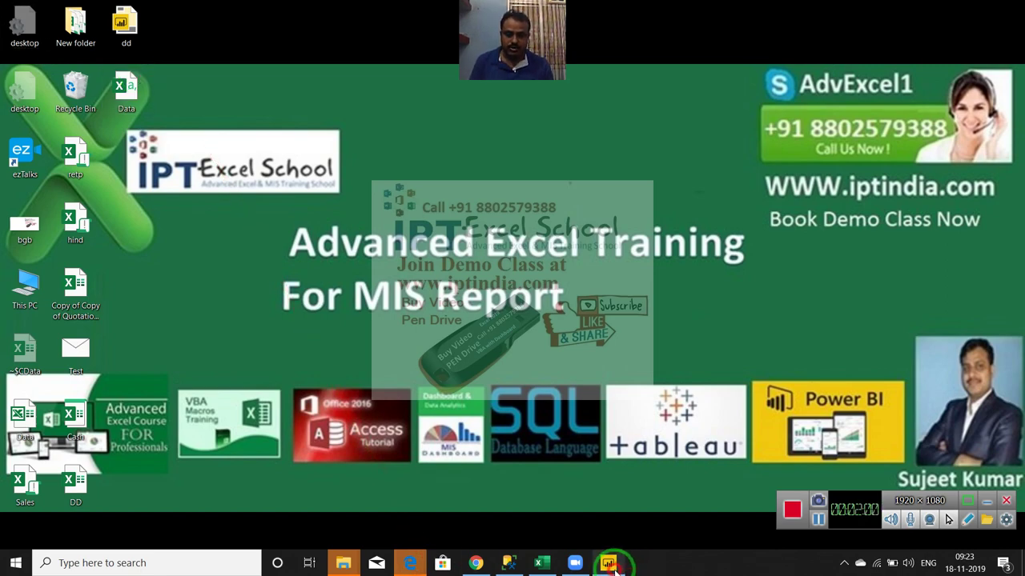
# Try importing the Data Excel workbook from the Desktop, which fails with an Unable to connect error.
pyautogui.click(608, 563)
pyautogui.click(116, 70)
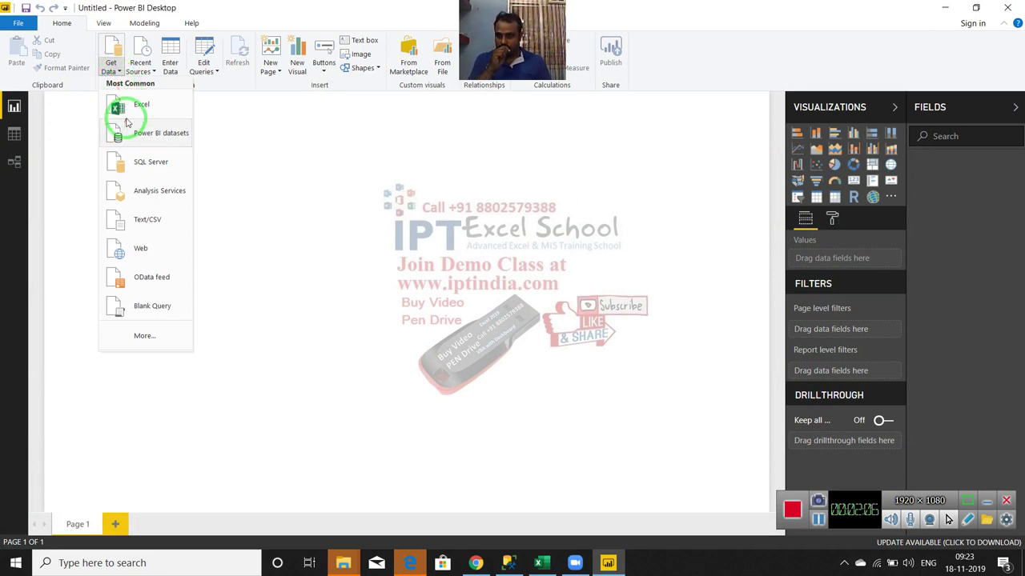
pyautogui.click(130, 108)
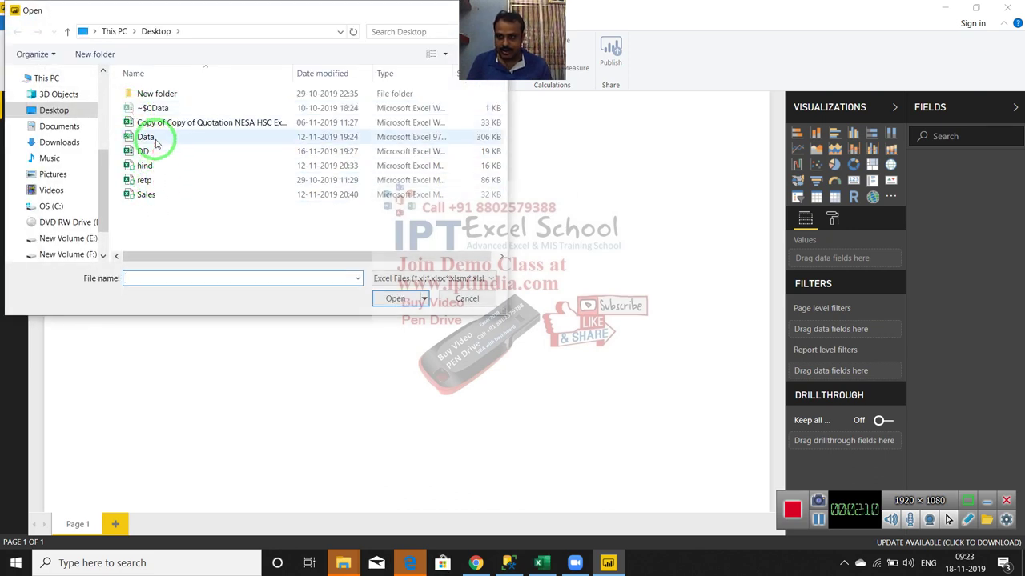
pyautogui.click(145, 137)
pyautogui.click(413, 302)
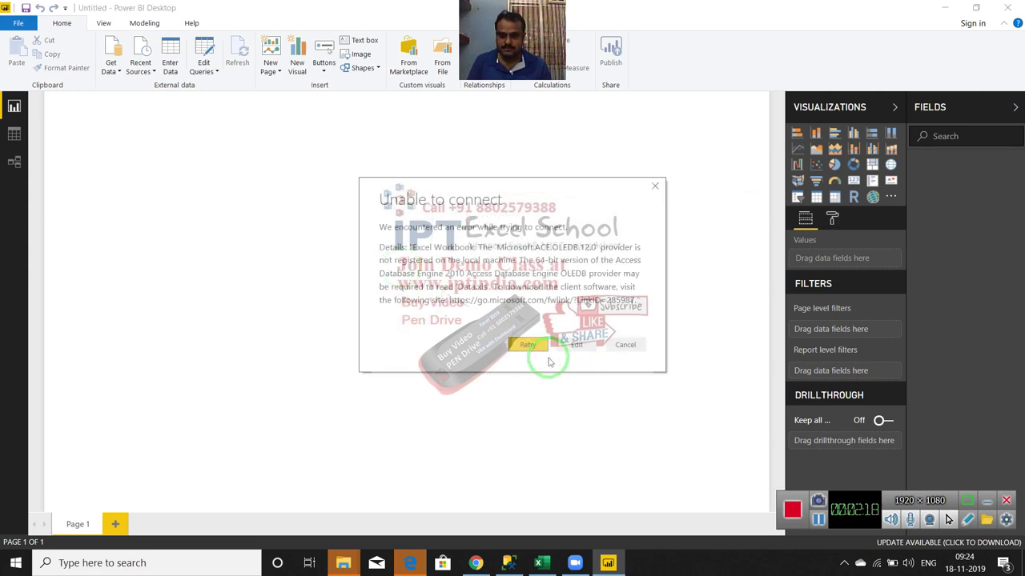
# Retry the connection, then close the Unable to connect error to return to the empty report.
pyautogui.click(532, 347)
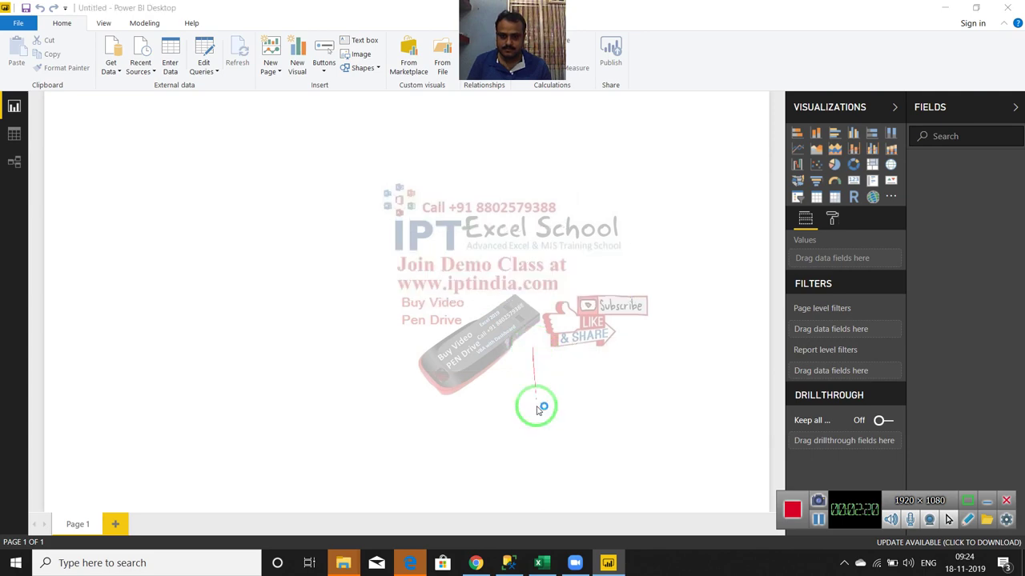
pyautogui.click(540, 562)
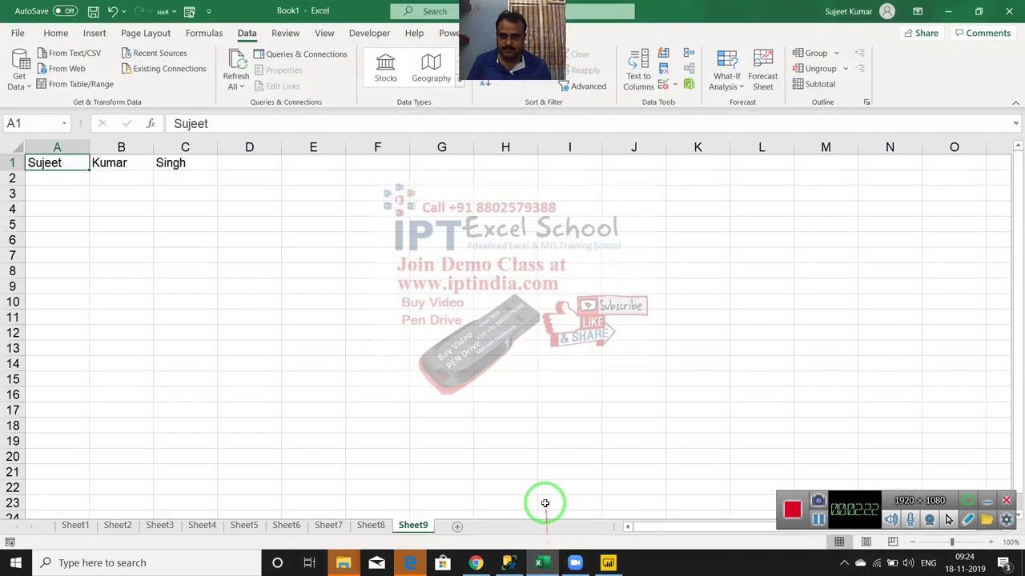
pyautogui.click(543, 563)
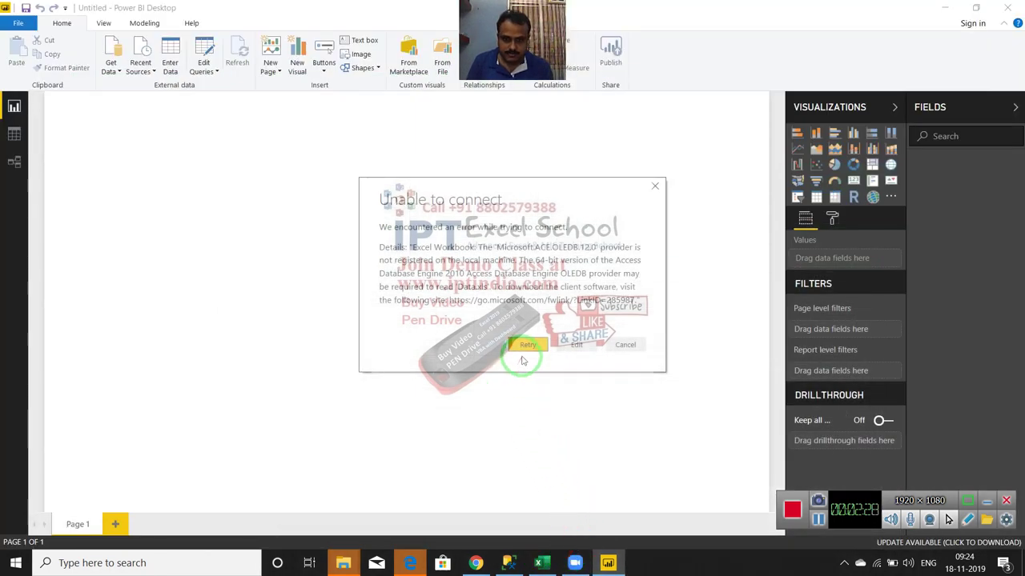
pyautogui.click(655, 185)
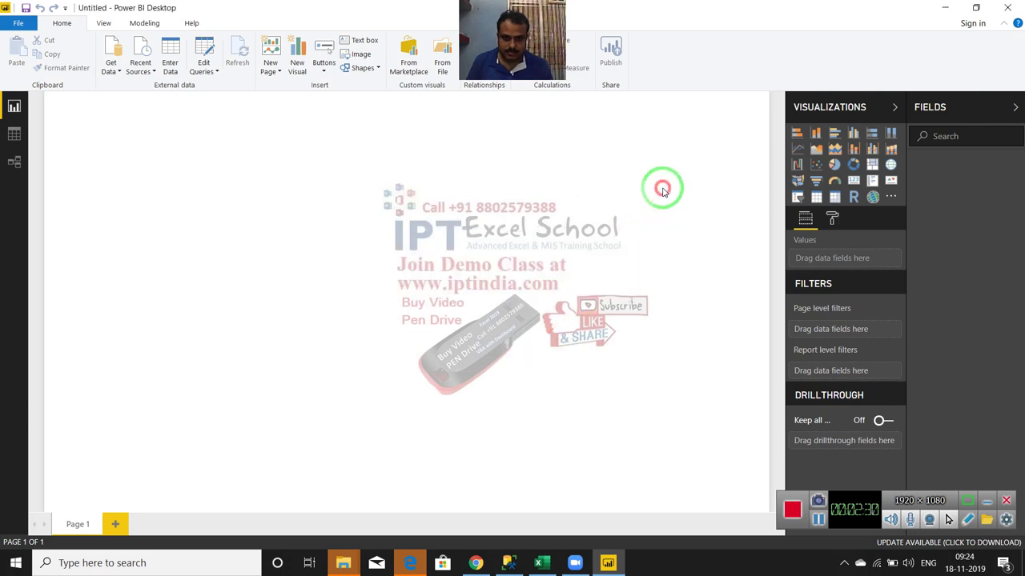
# Inspect the two Data files in the Desktop folder of File Explorer, then return to Power BI.
pyautogui.moveTo(344, 560)
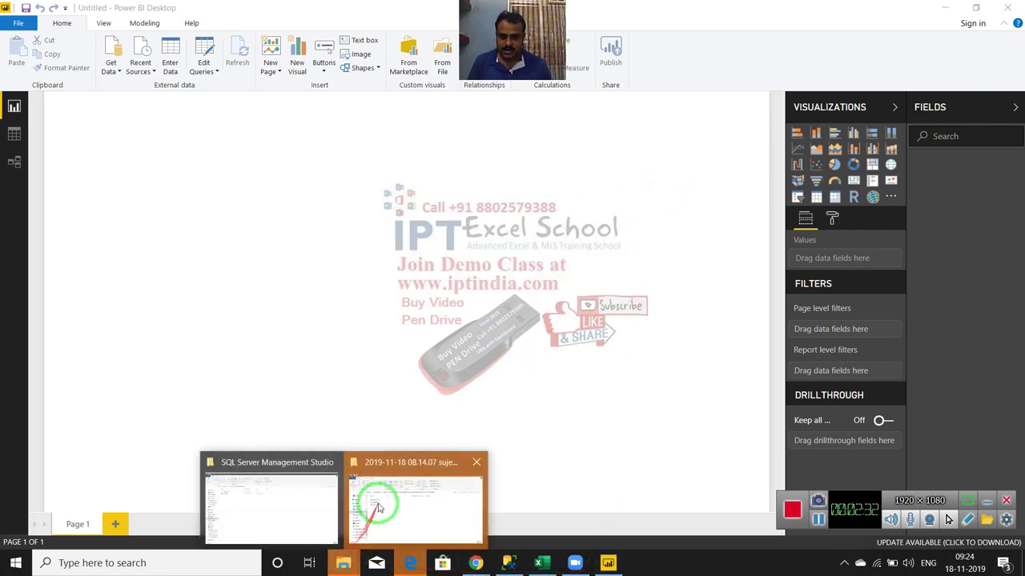
pyautogui.click(380, 500)
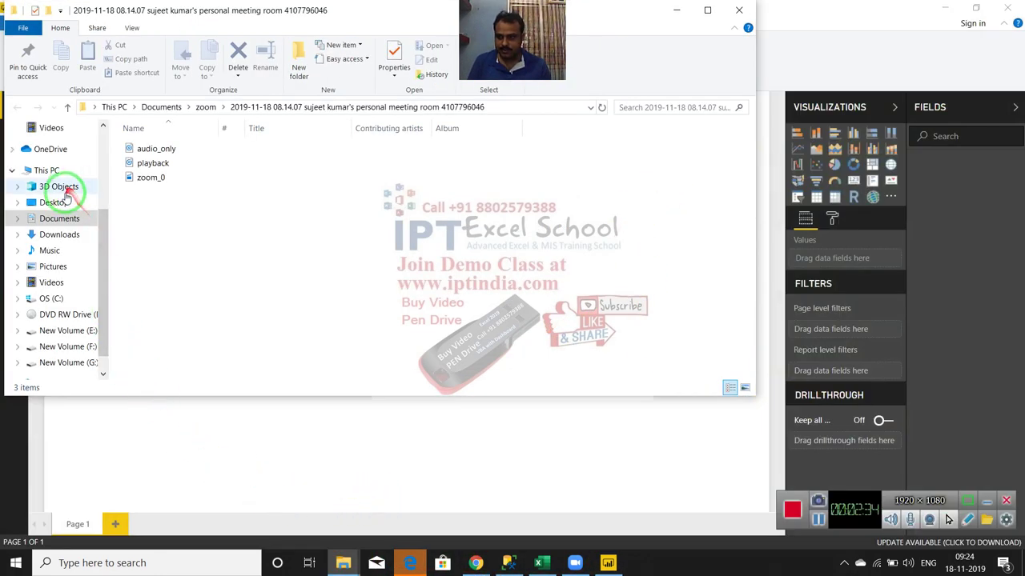
pyautogui.click(64, 203)
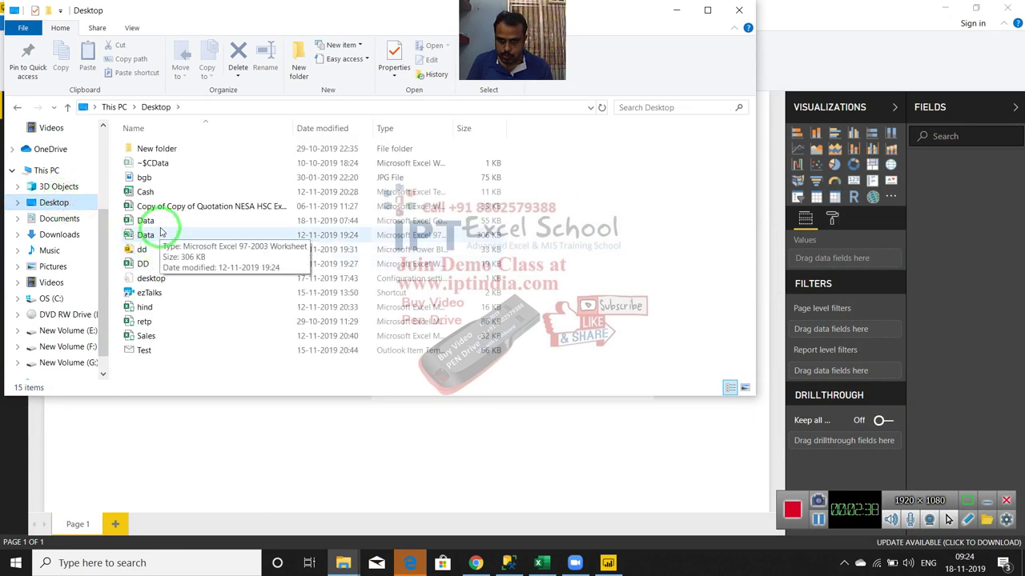
pyautogui.click(166, 224)
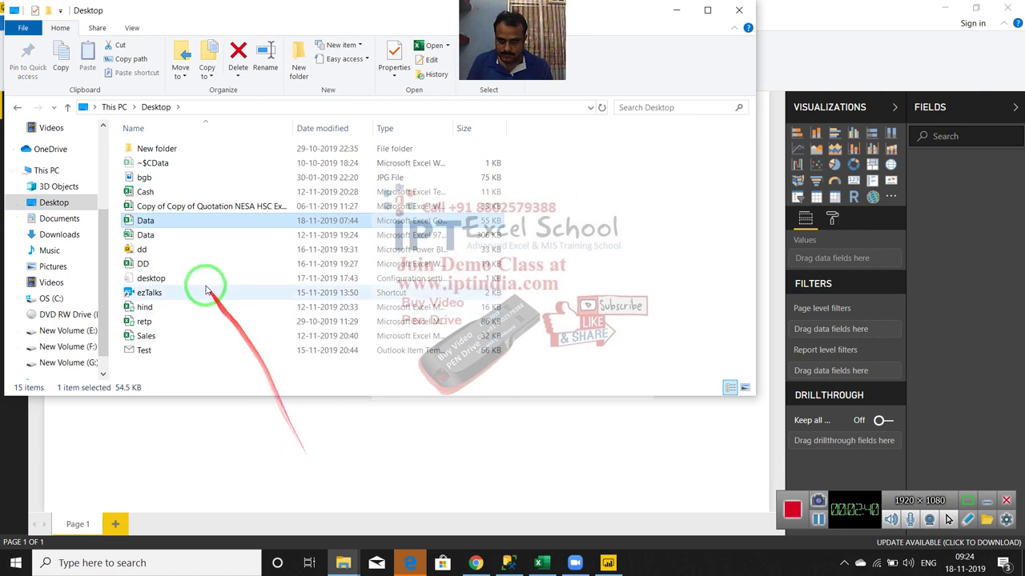
pyautogui.click(157, 240)
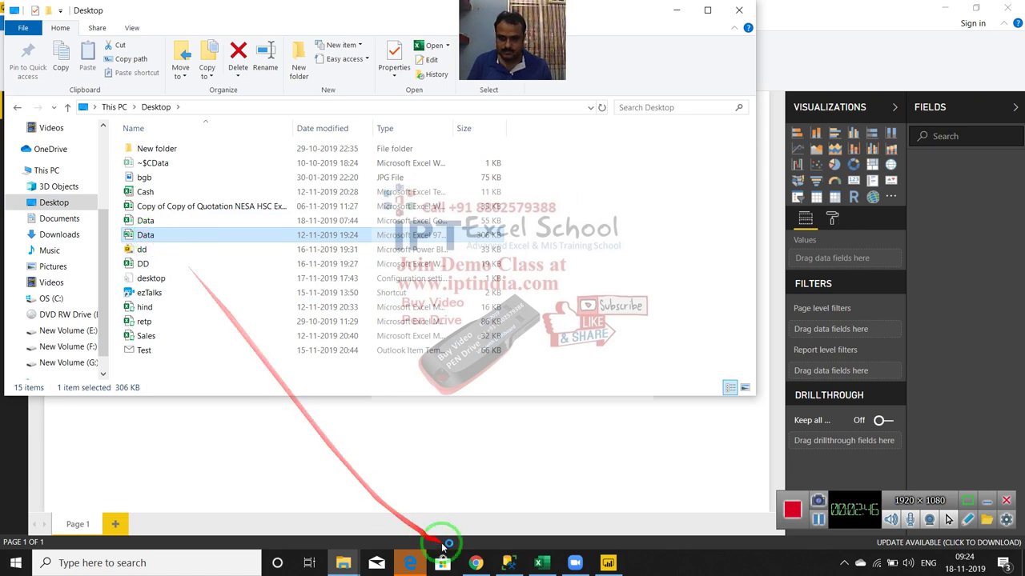
pyautogui.click(487, 498)
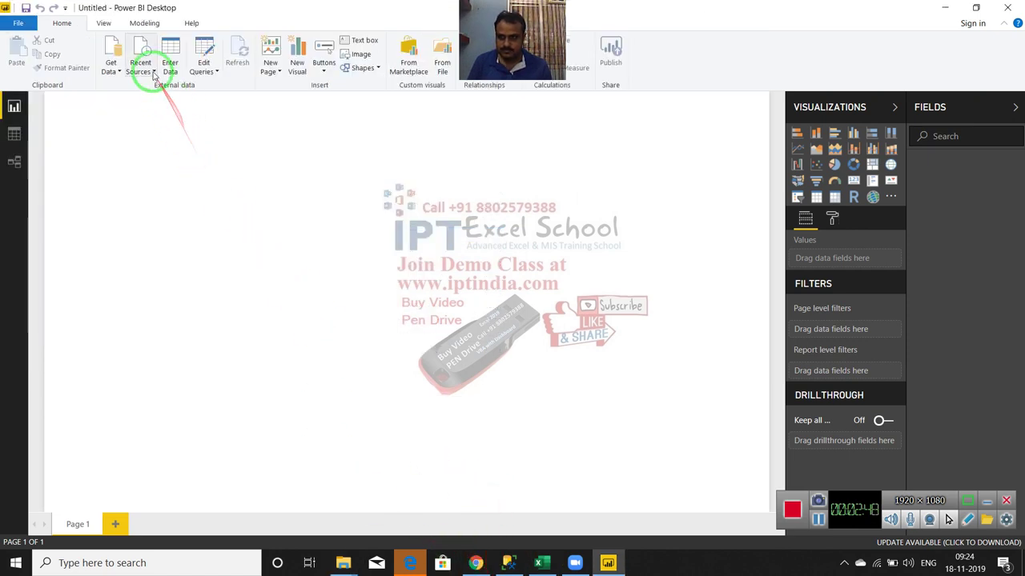
# Import Data.csv from the Desktop as a Text/CSV source to preview its team sales rows.
pyautogui.click(112, 67)
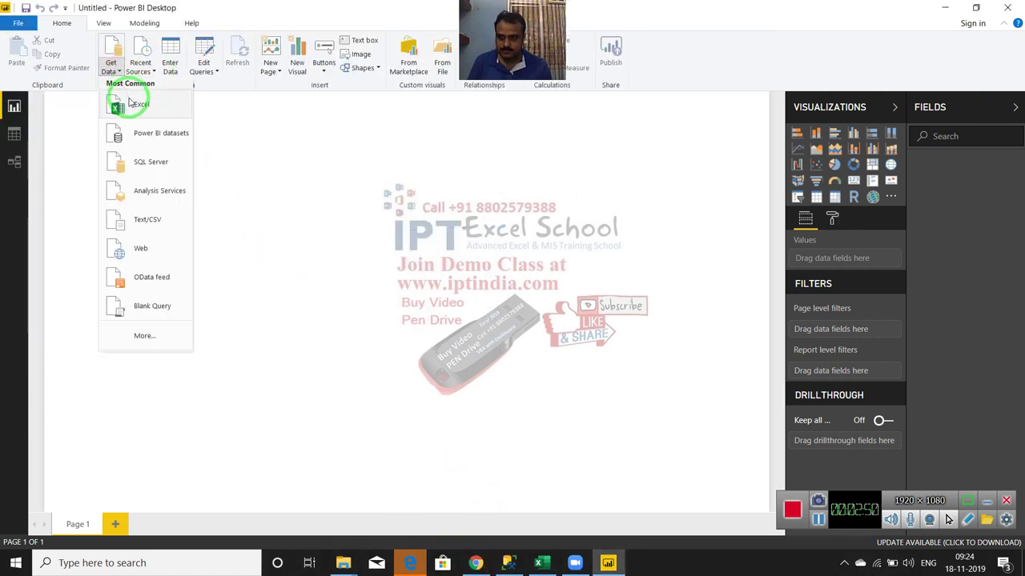
pyautogui.click(155, 221)
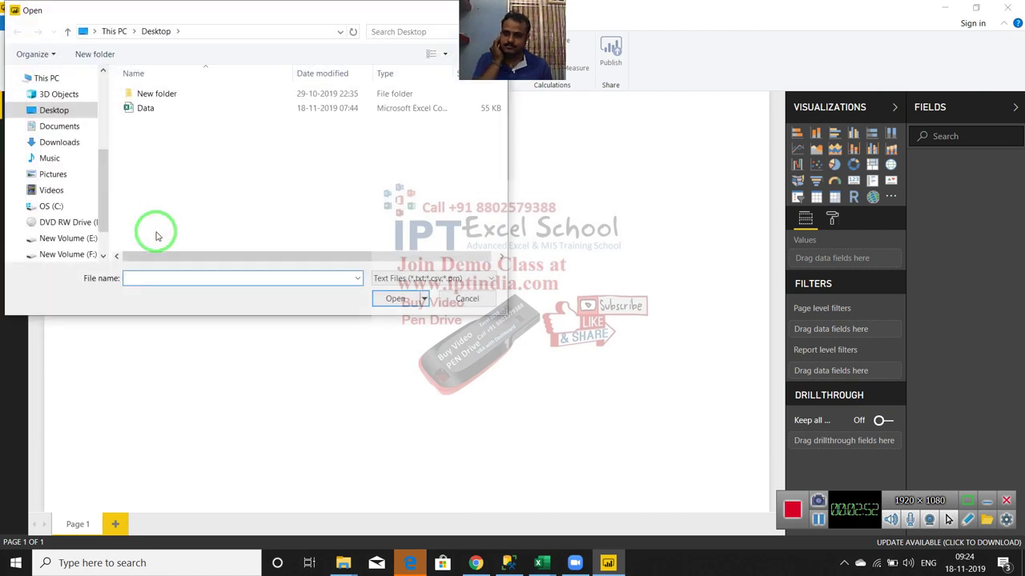
pyautogui.click(145, 109)
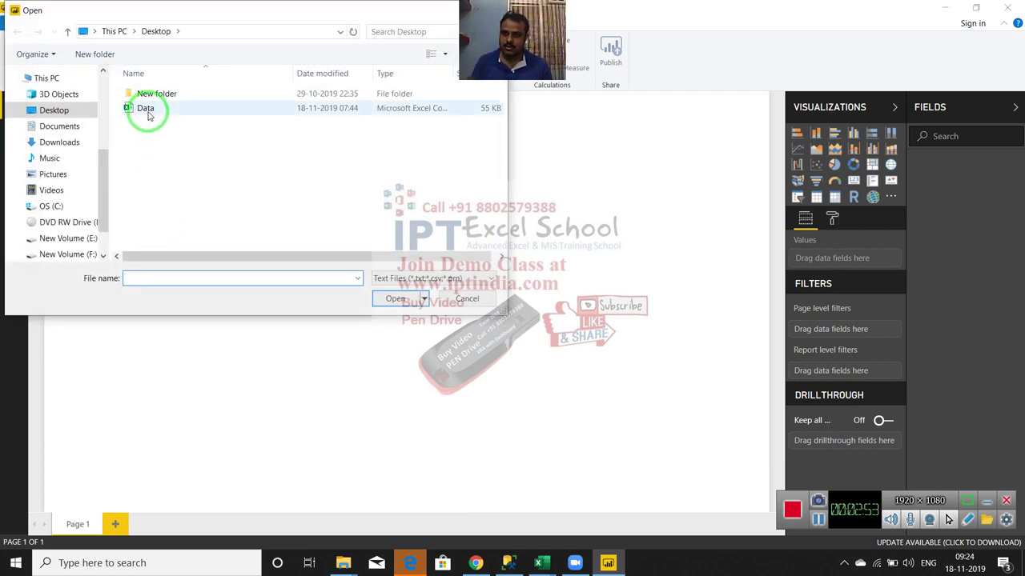
pyautogui.click(404, 299)
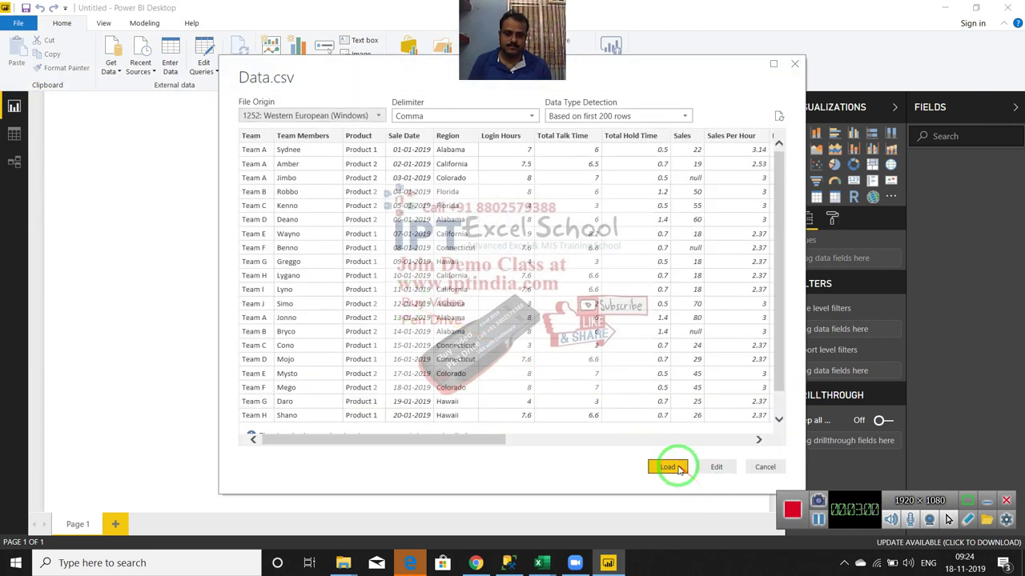
# Load the Data.csv table and view its 524 rows in Data view.
pyautogui.click(671, 467)
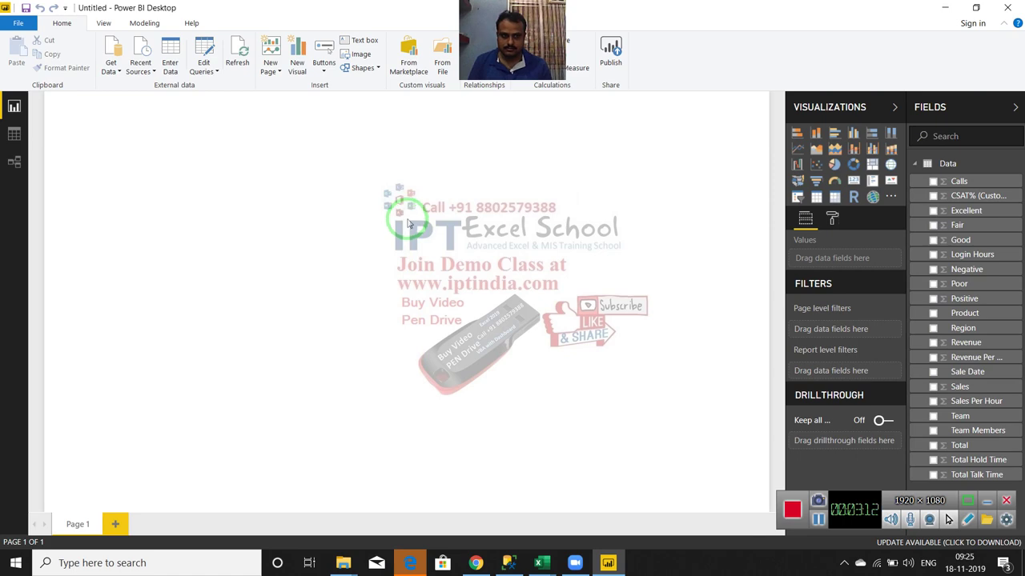
pyautogui.click(22, 139)
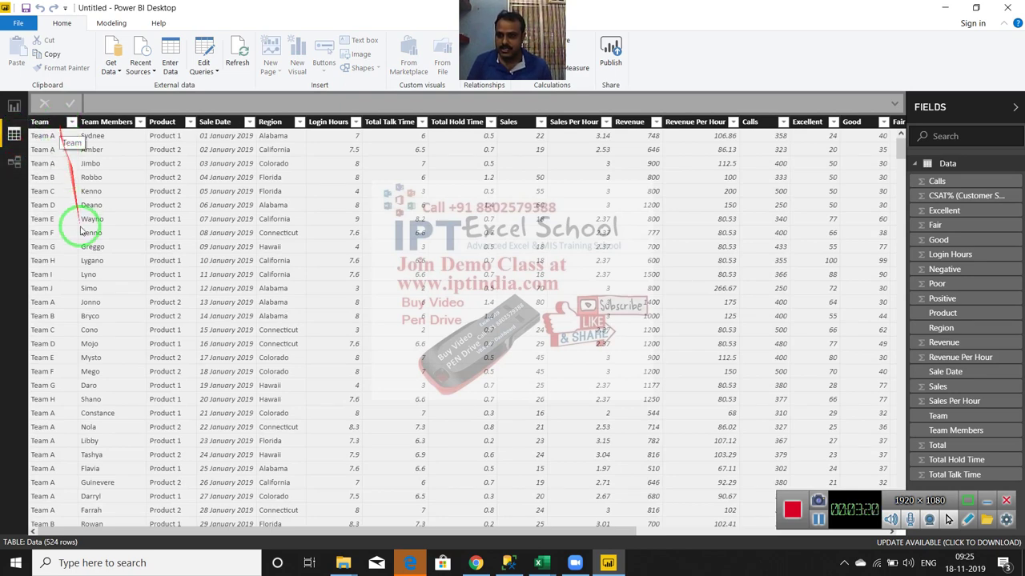
pyautogui.click(58, 157)
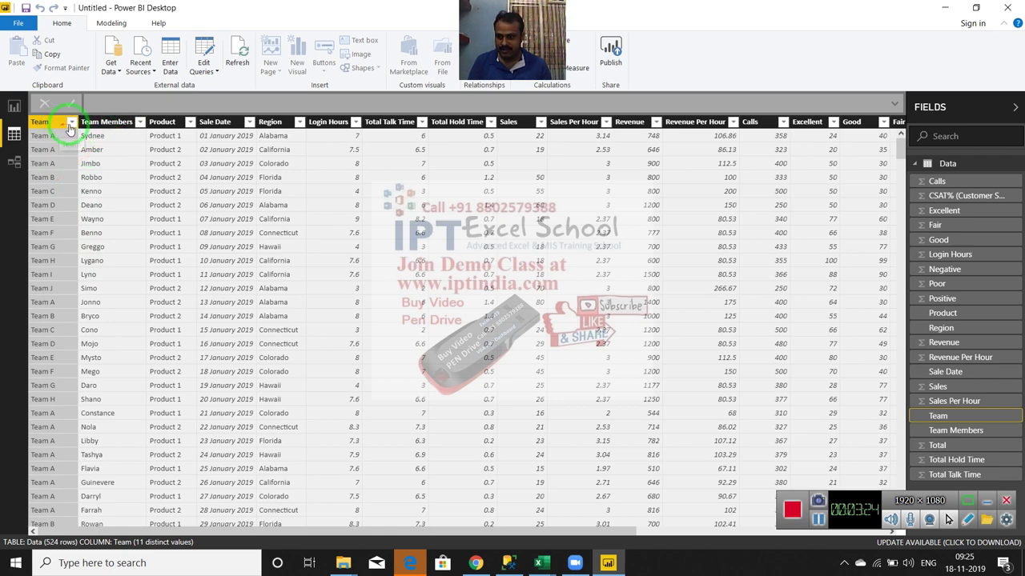
pyautogui.click(72, 123)
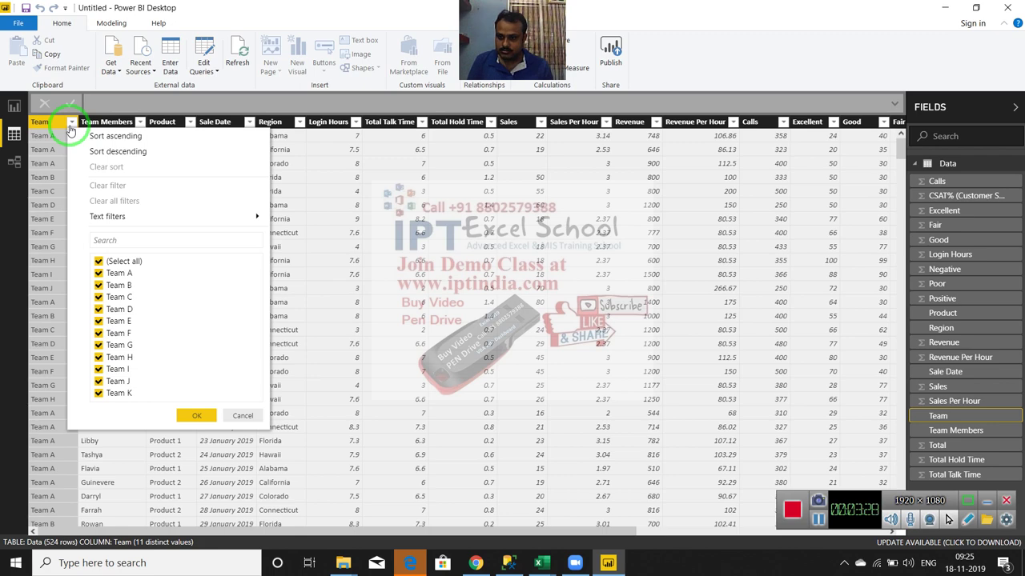
pyautogui.moveTo(148, 225)
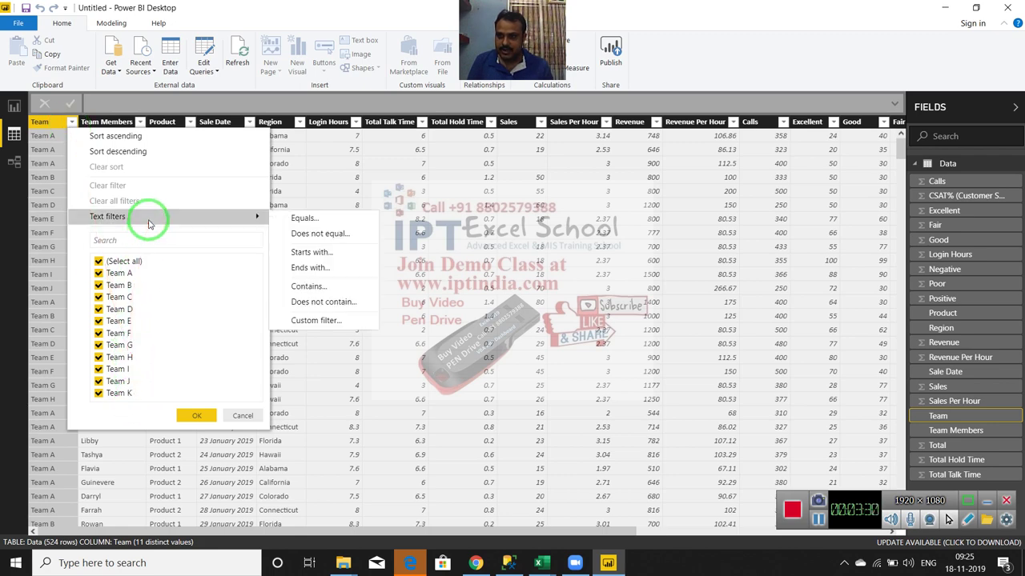
pyautogui.click(60, 122)
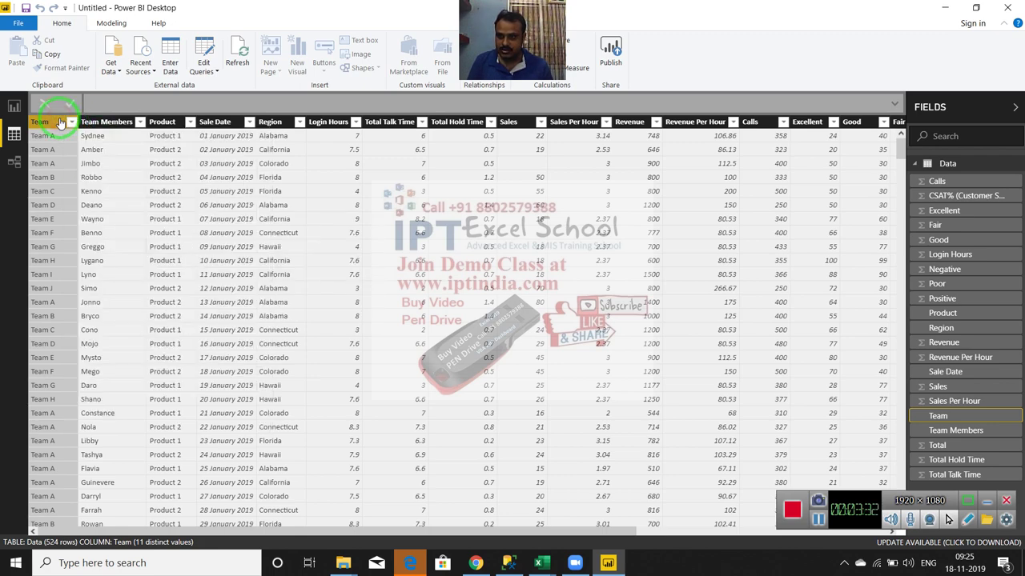
pyautogui.rightClick(60, 122)
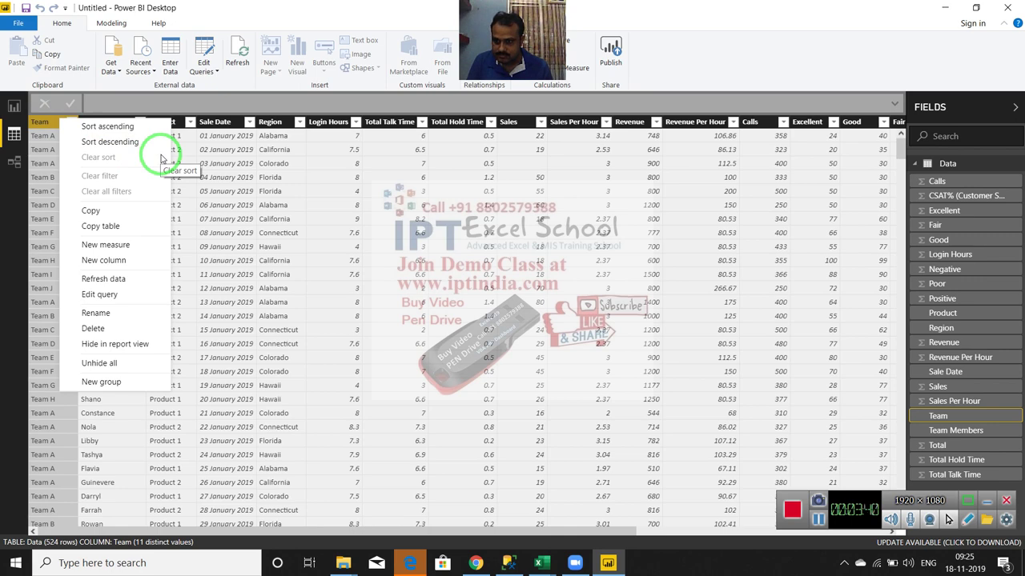
pyautogui.click(76, 138)
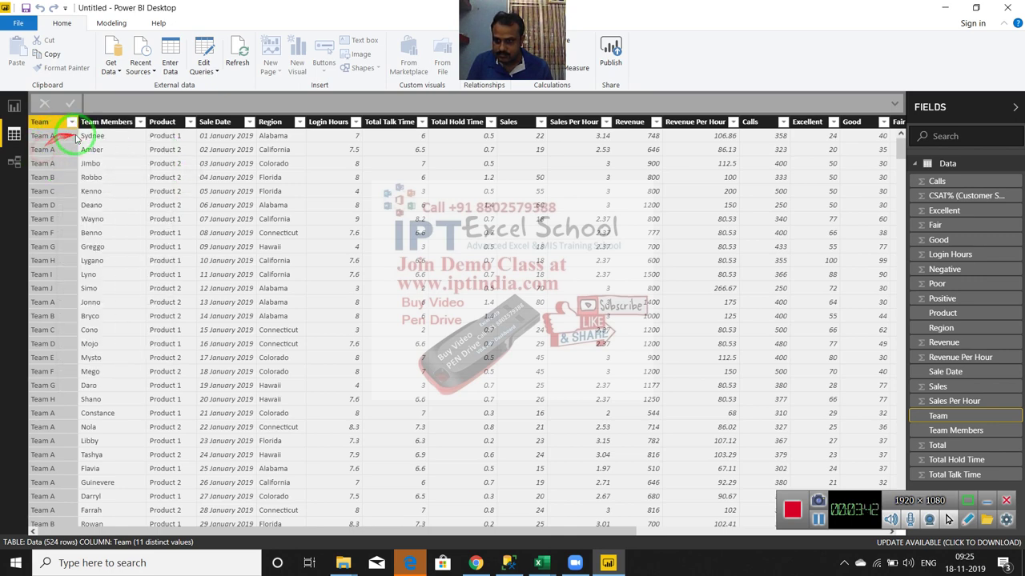
pyautogui.click(80, 137)
pyautogui.click(52, 156)
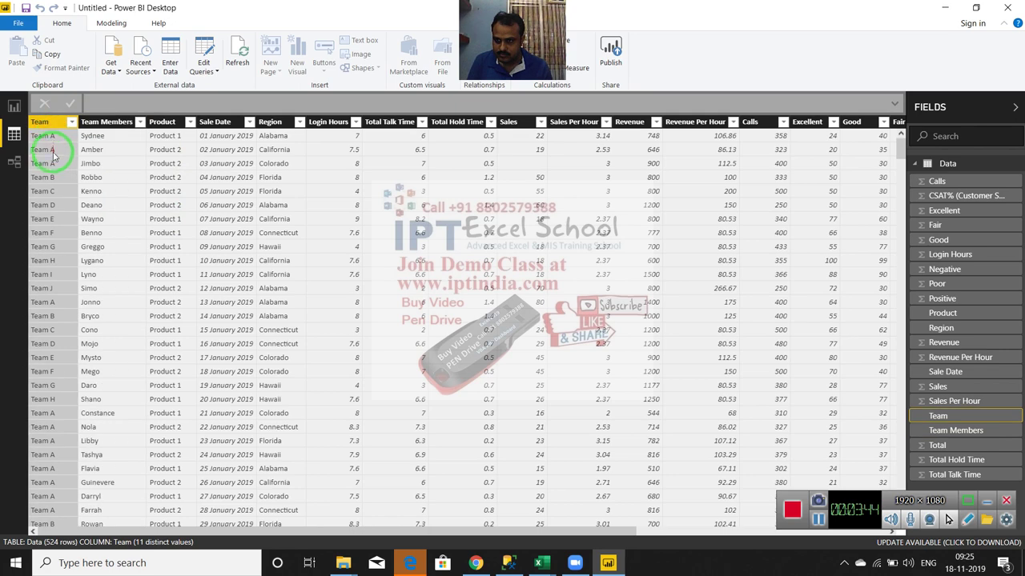
pyautogui.click(85, 138)
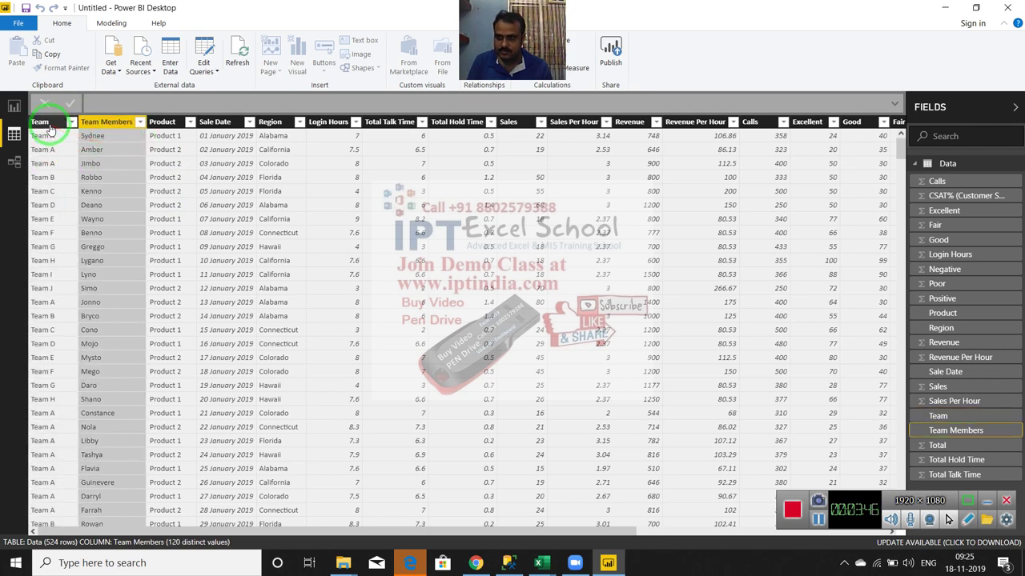
pyautogui.rightClick(50, 124)
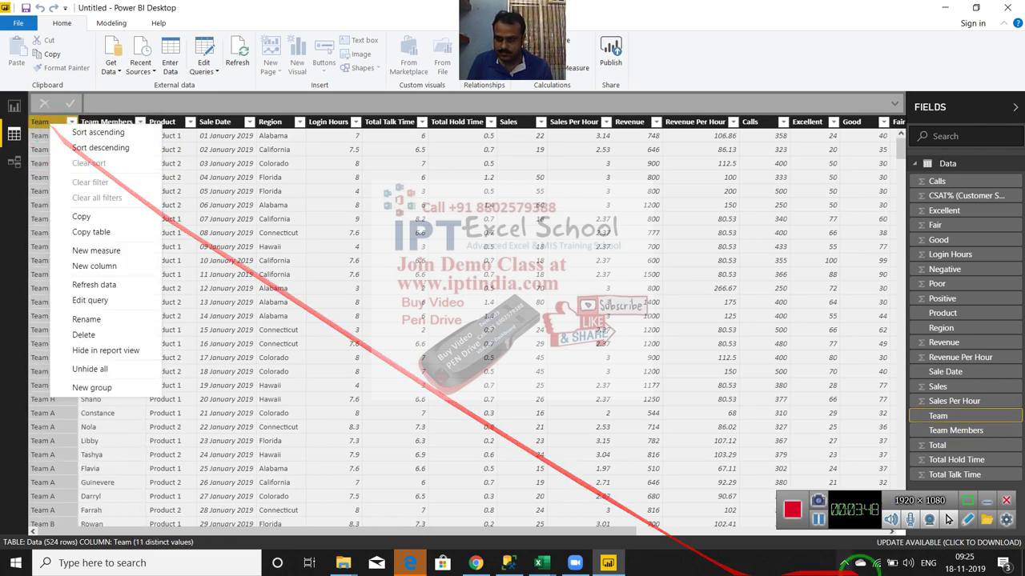
pyautogui.click(791, 510)
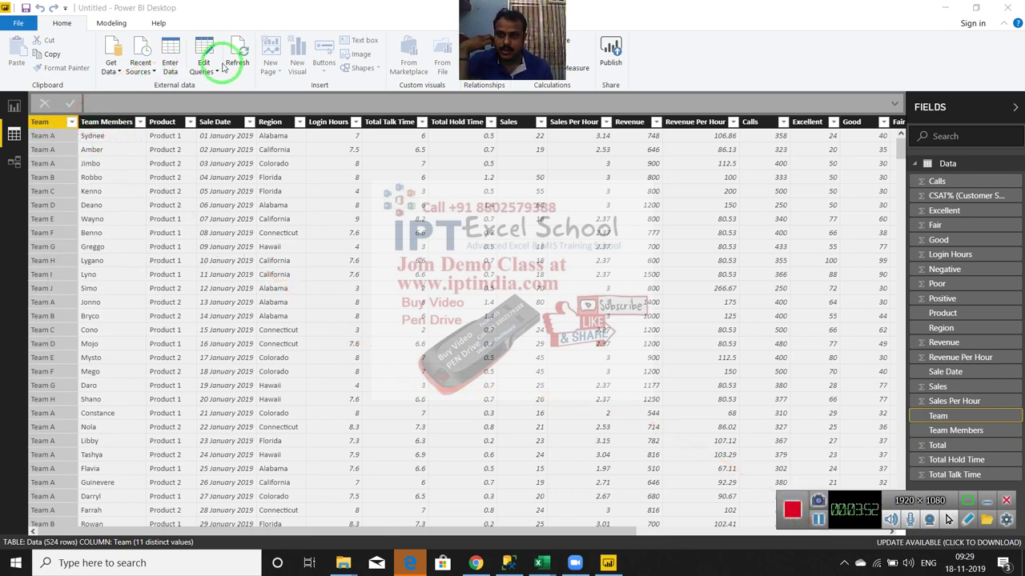
pyautogui.click(211, 209)
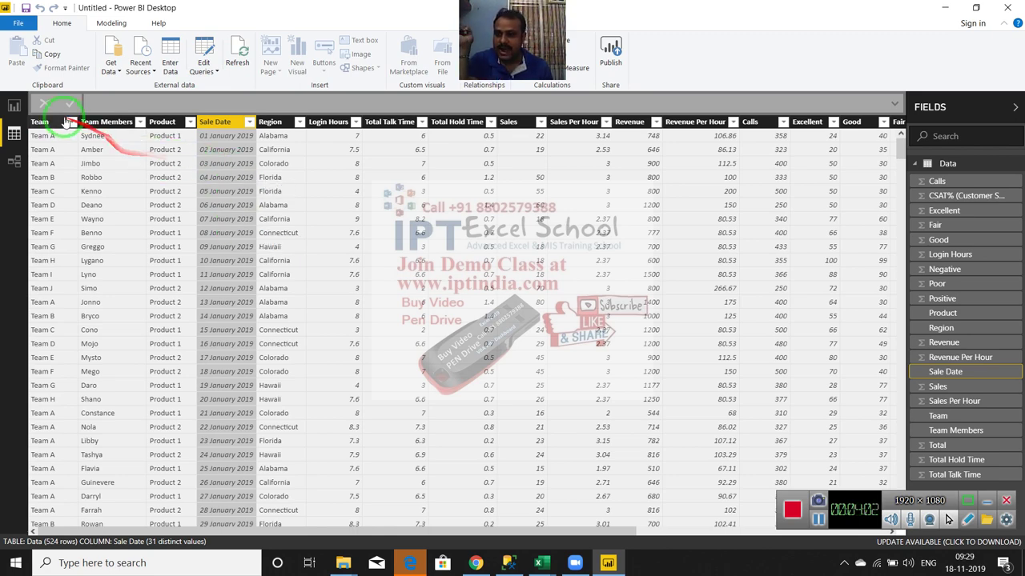
pyautogui.click(48, 122)
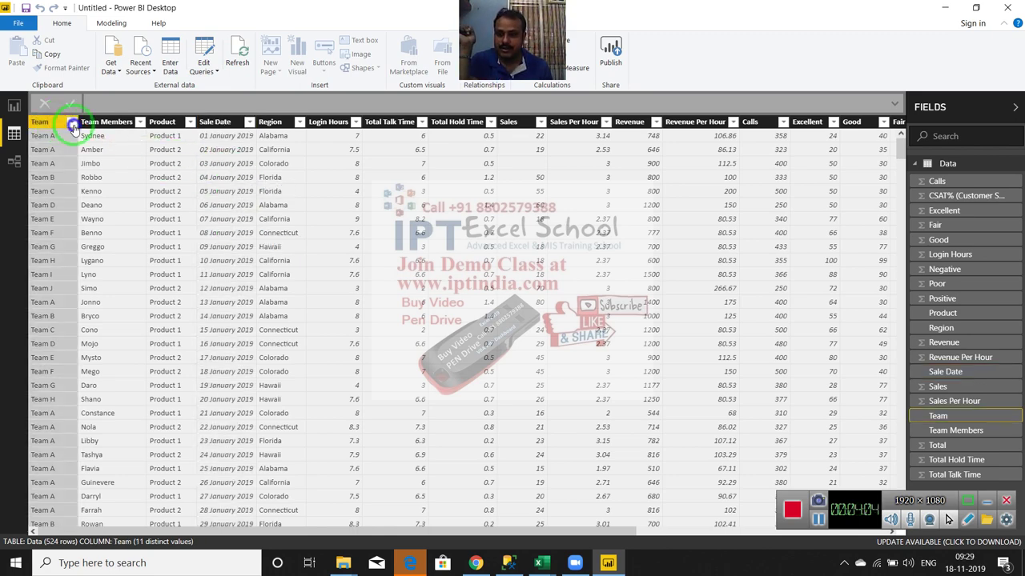
pyautogui.rightClick(73, 127)
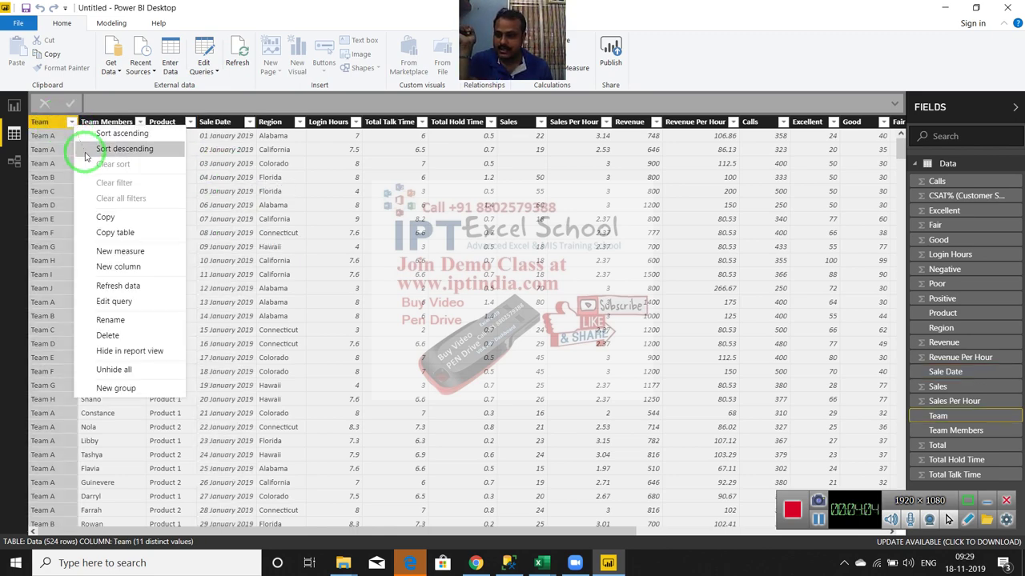
pyautogui.click(273, 214)
pyautogui.click(42, 122)
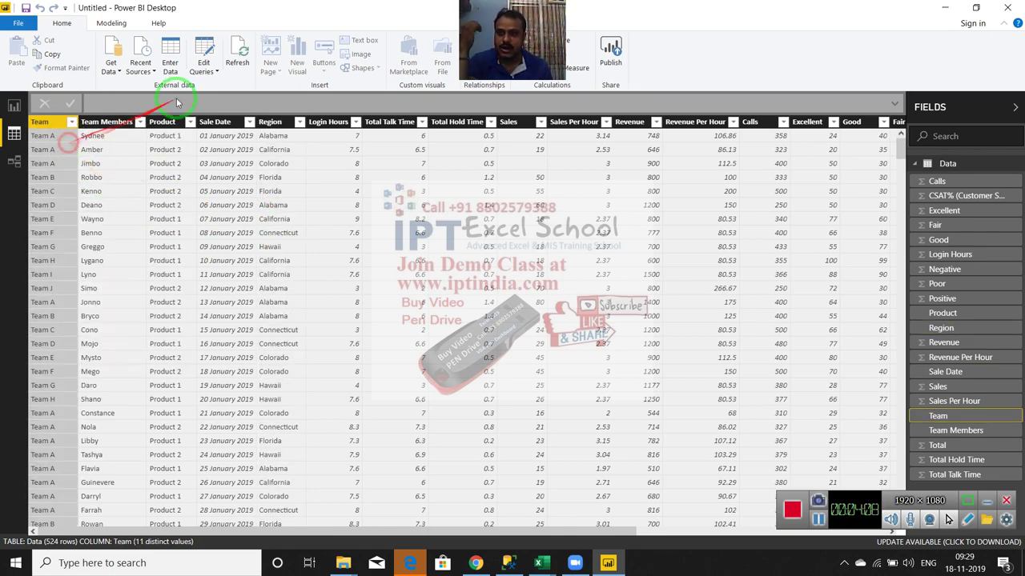
# In Power Query, set up splitting the Team column by Space at each occurrence of the delimiter.
pyautogui.click(206, 47)
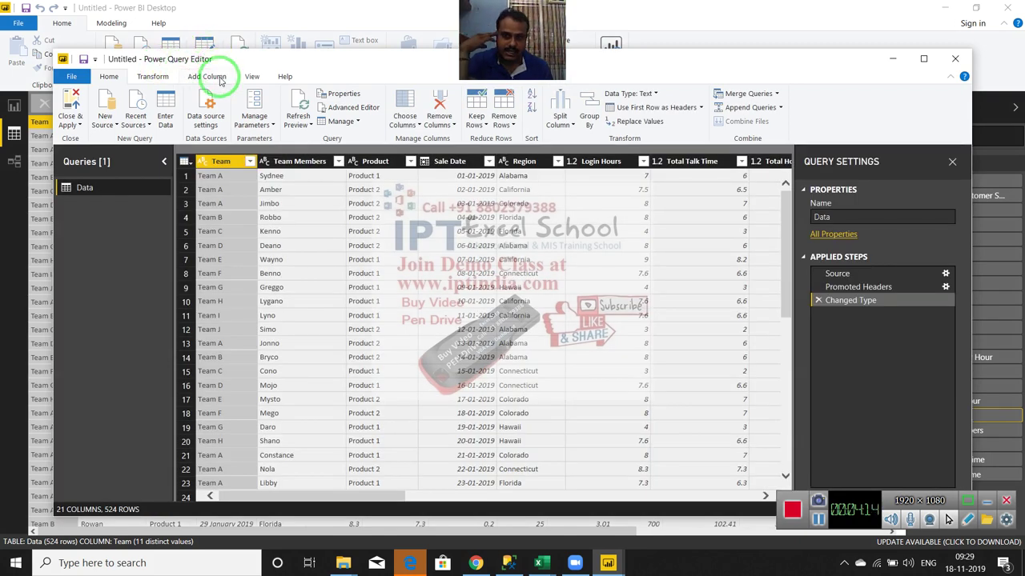
pyautogui.click(219, 178)
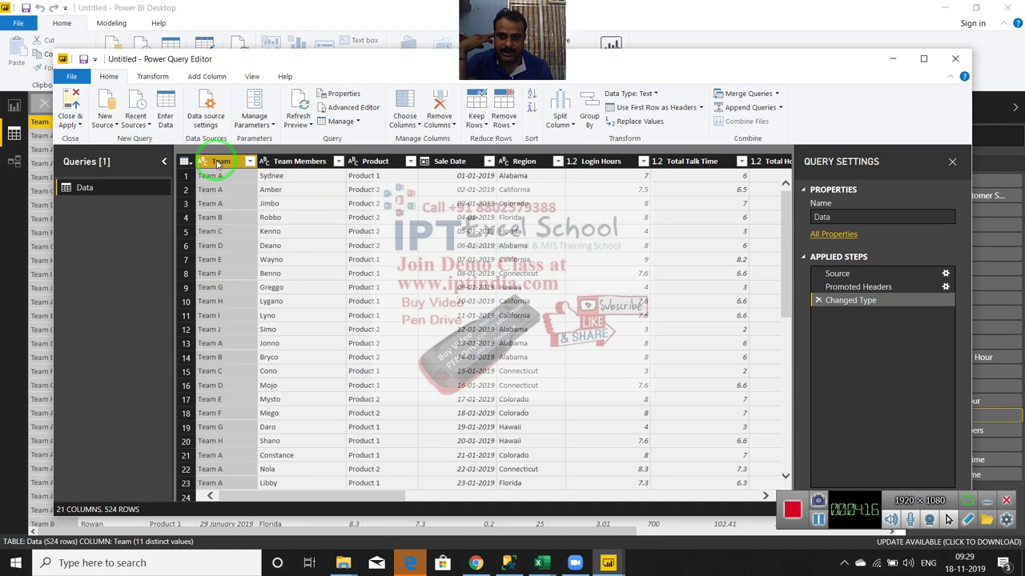
pyautogui.rightClick(219, 165)
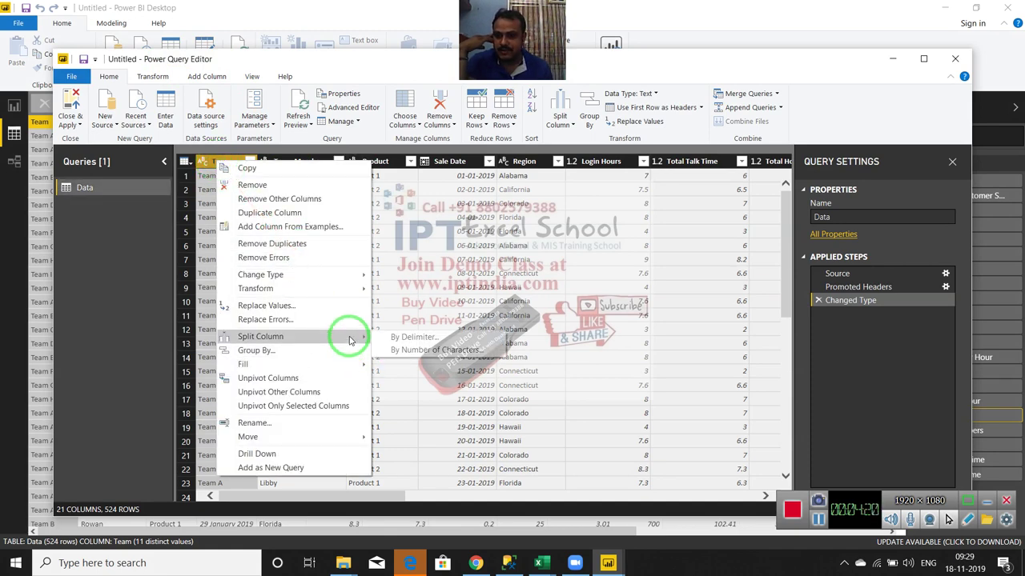
pyautogui.click(357, 337)
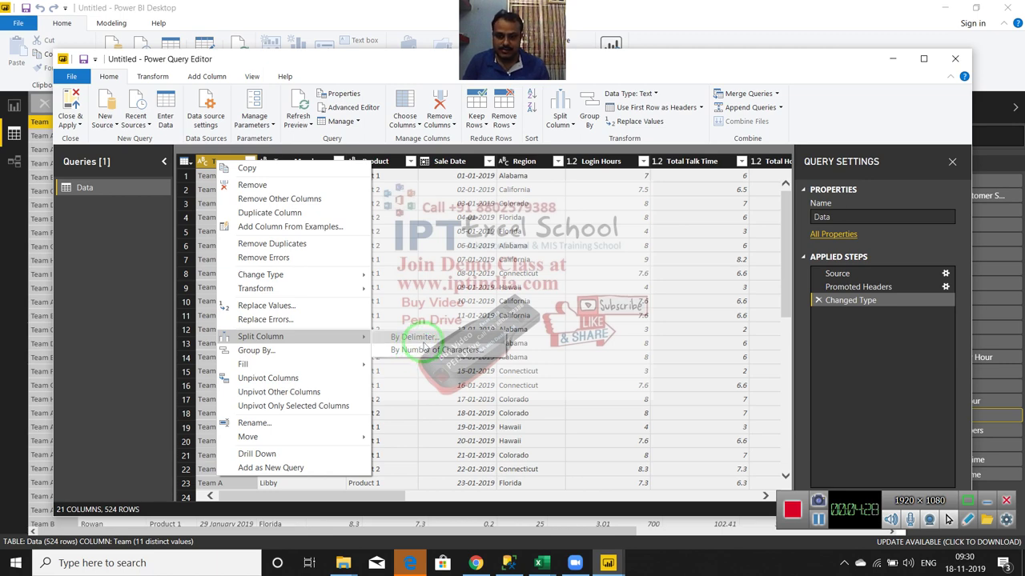
pyautogui.click(421, 350)
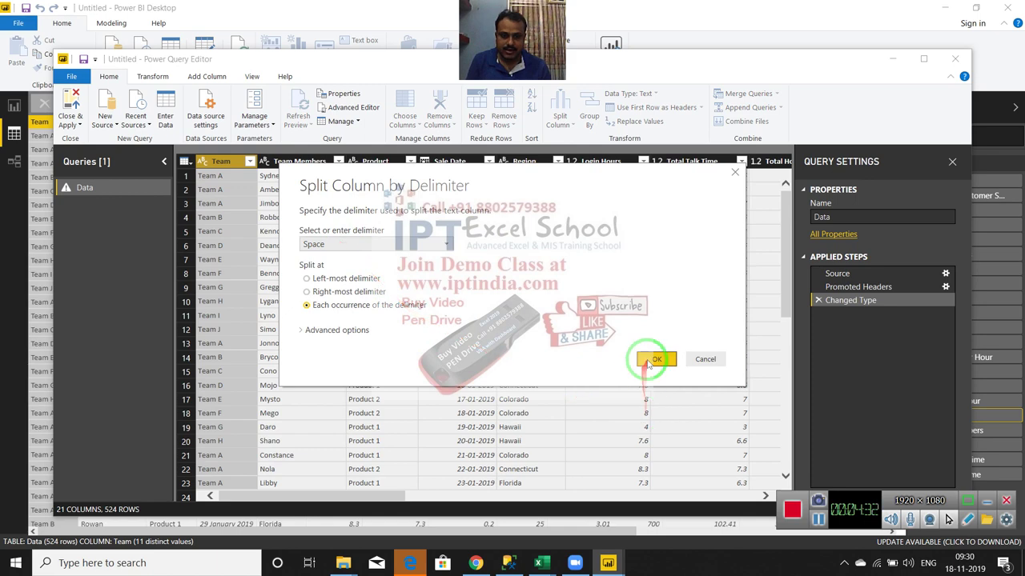
# Split Team at each space into Team.1 and Team.2, then browse the Team.2 values.
pyautogui.click(656, 358)
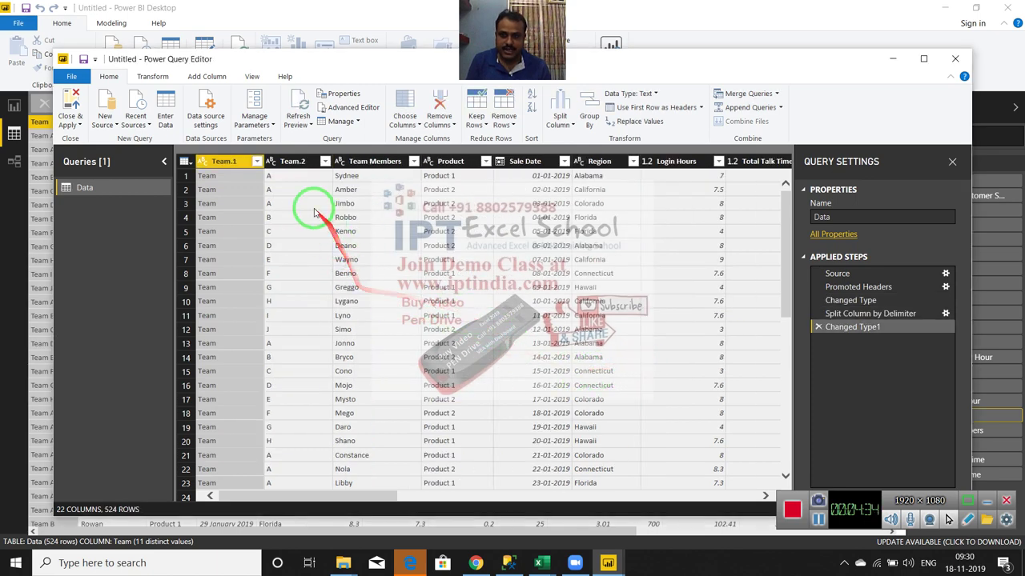
pyautogui.click(293, 161)
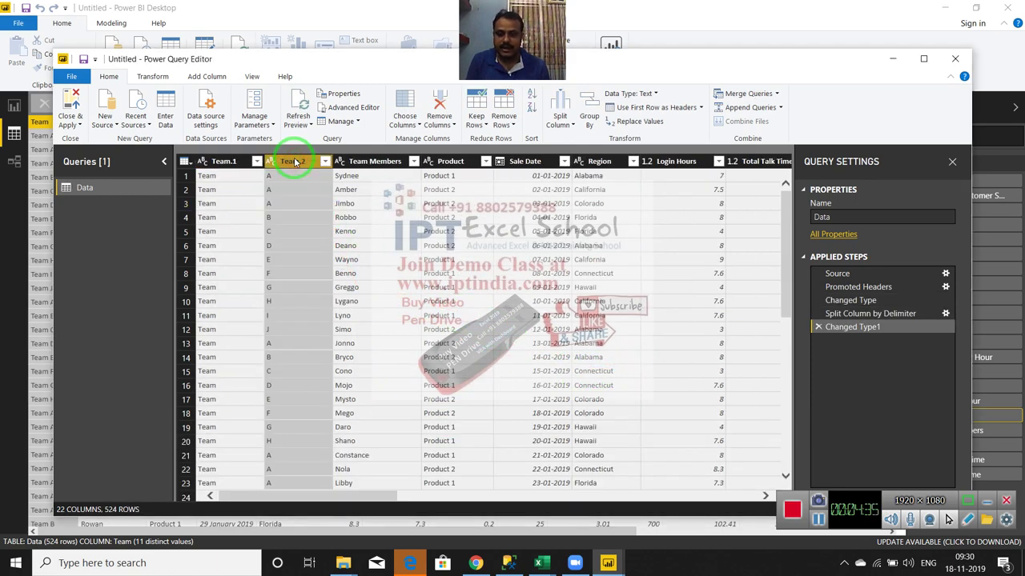
pyautogui.press('Down')
pyautogui.press('Down')
pyautogui.press('Down')
pyautogui.press('Down')
pyautogui.press('Down')
pyautogui.press('Down')
pyautogui.press('Down')
pyautogui.press('Down')
pyautogui.press('Down')
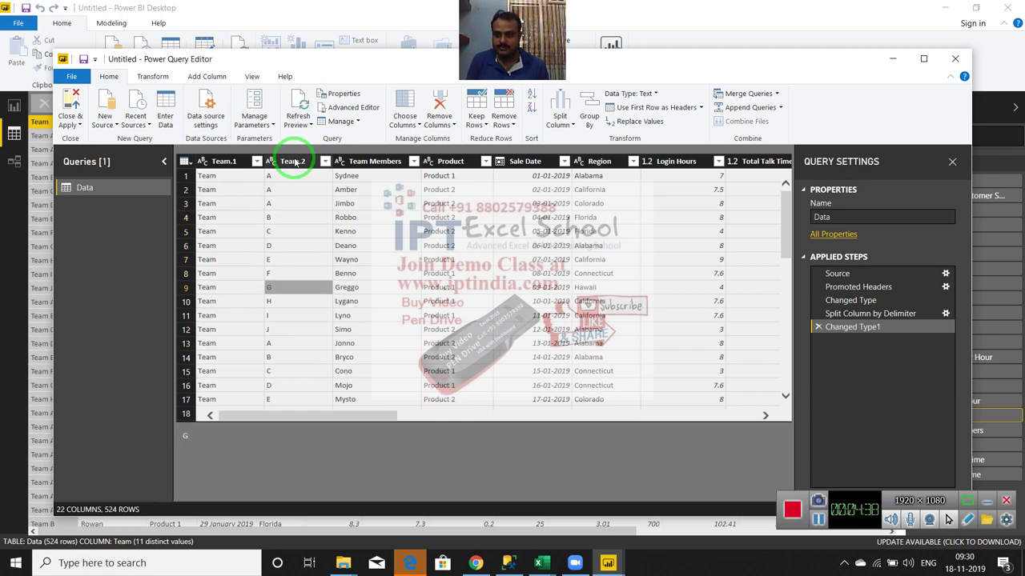
pyautogui.press('Down')
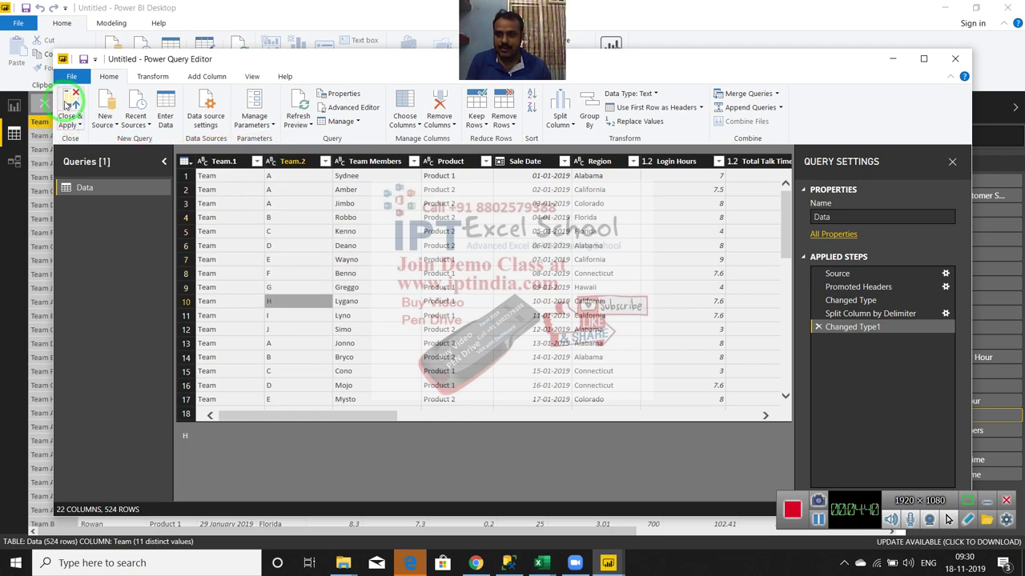
# Apply the query changes and inspect the Product and Team Members columns in Data view.
pyautogui.click(68, 104)
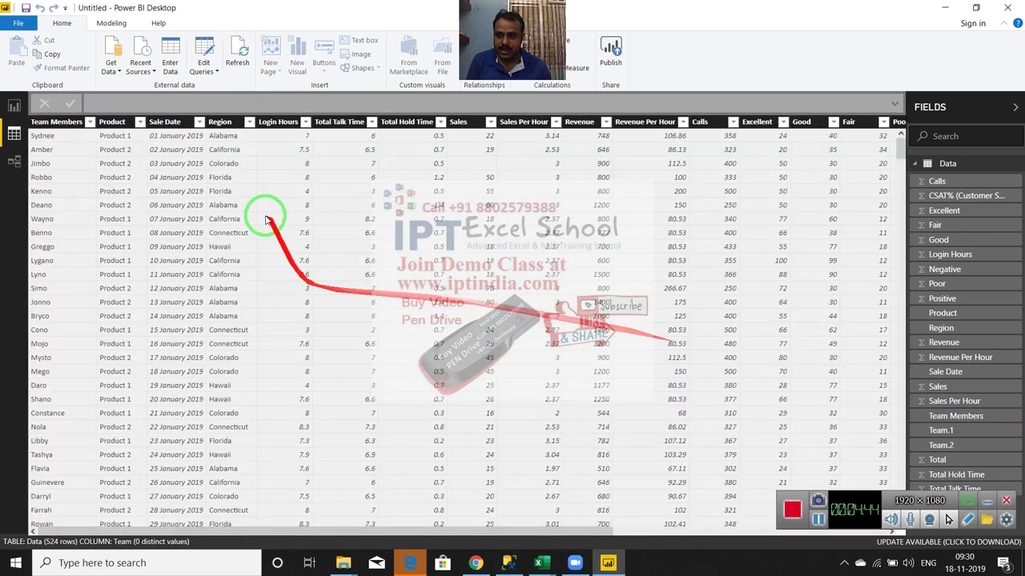
pyautogui.click(117, 151)
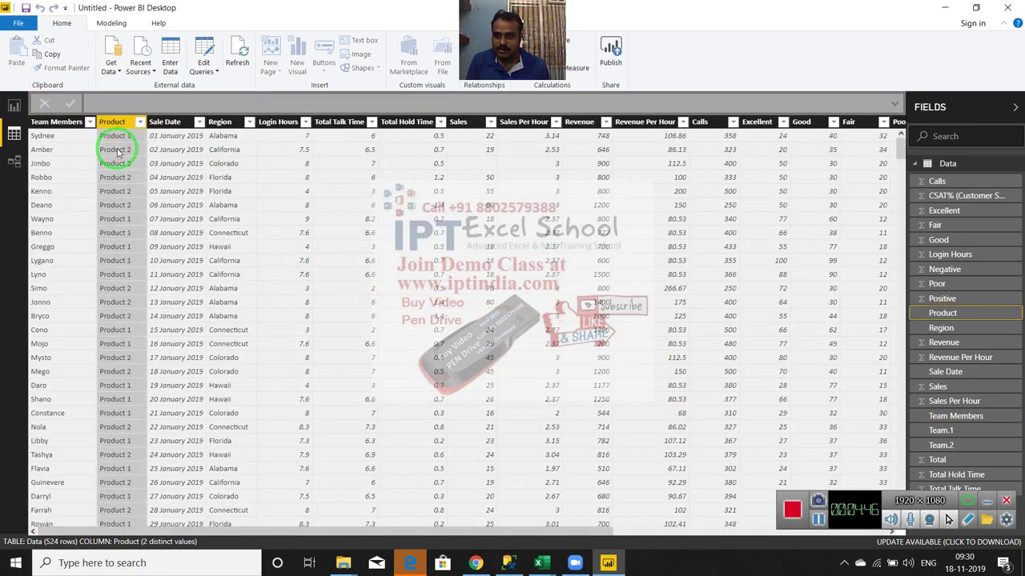
pyautogui.click(69, 154)
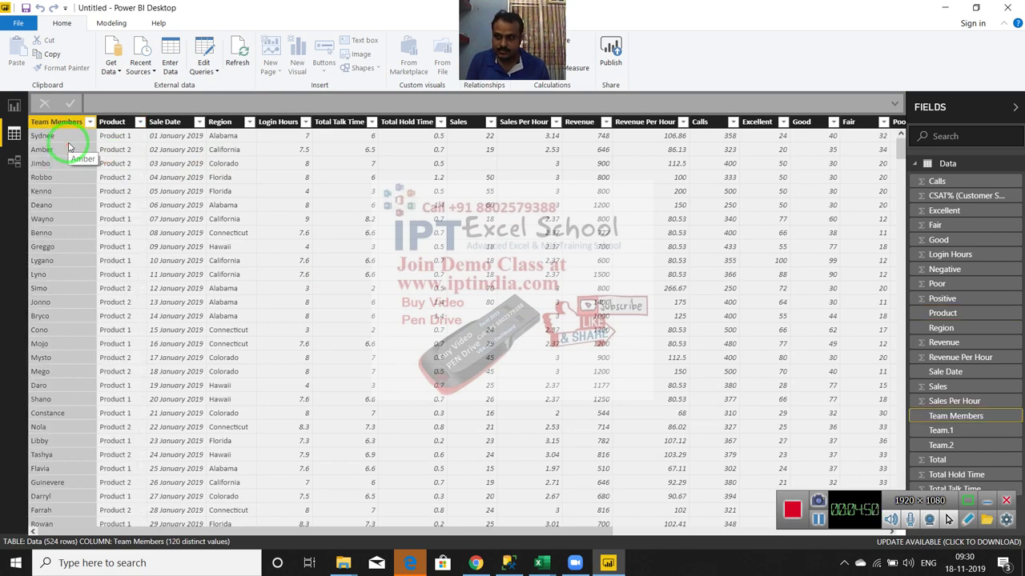
# Check the new Team.1 and Team.2 columns in the Data table.
pyautogui.hscroll(5, 68, 147)
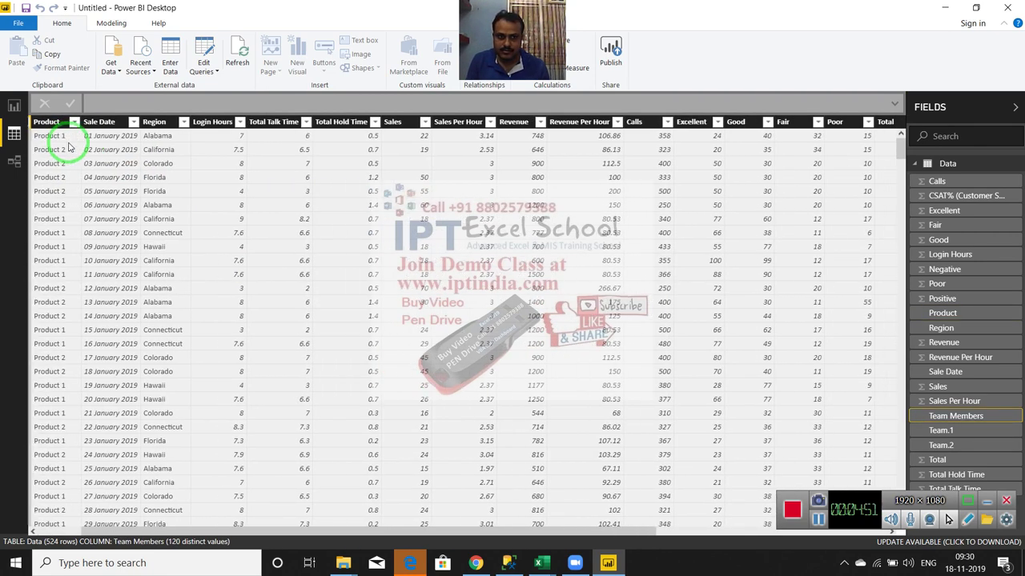
pyautogui.hscroll(1, 69, 146)
pyautogui.hscroll(1, 69, 147)
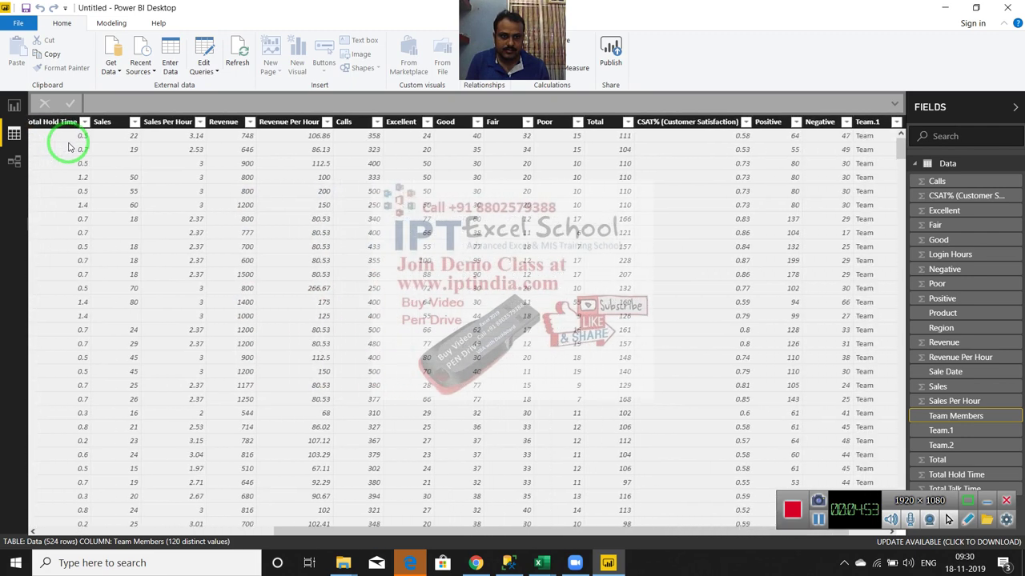
pyautogui.hscroll(2, 69, 146)
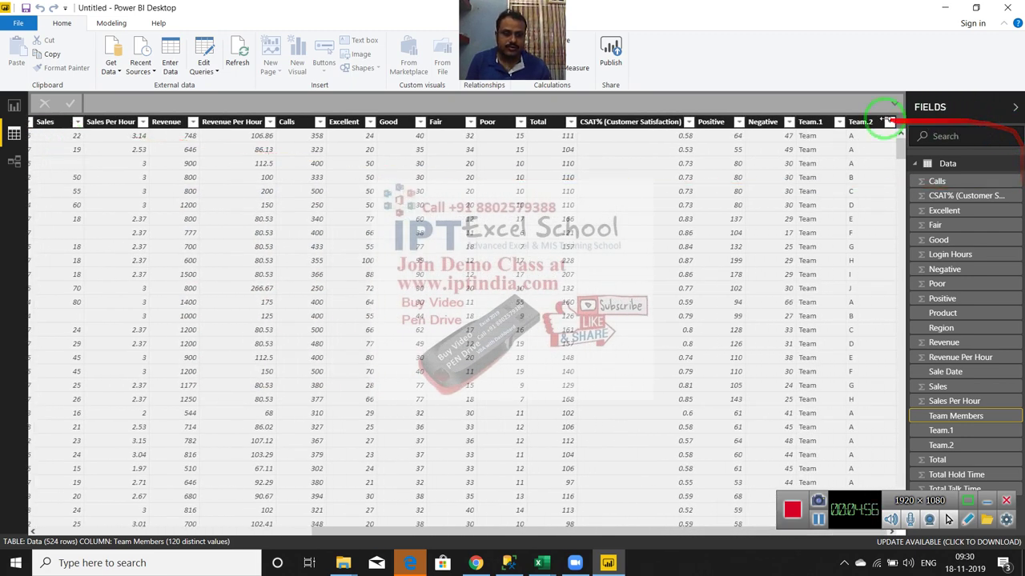
pyautogui.click(819, 122)
pyautogui.click(861, 123)
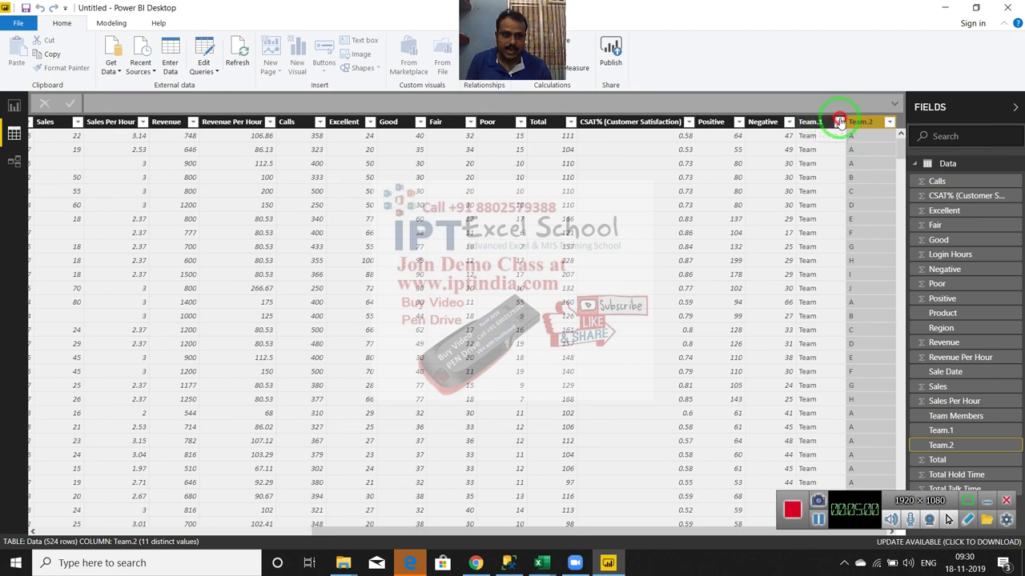
pyautogui.click(835, 122)
pyautogui.rightClick(822, 122)
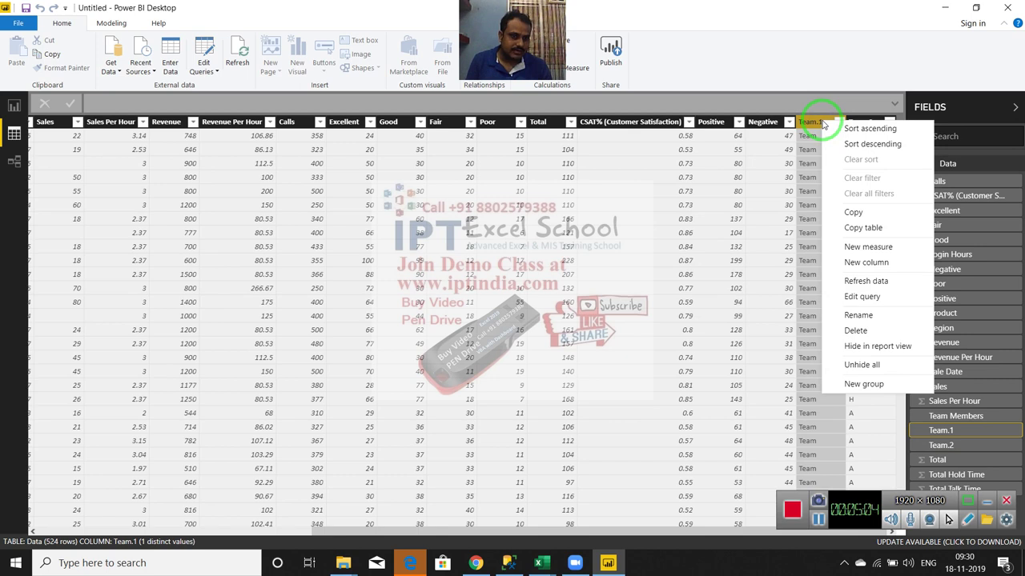
pyautogui.click(816, 244)
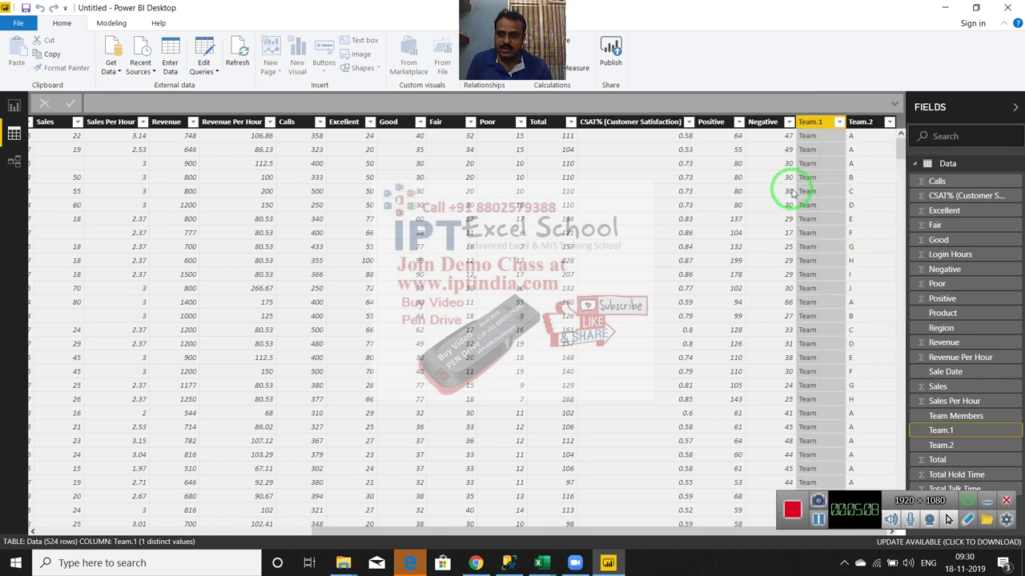
# On the report page, build a table visual of Sales by Team.2, letters A through K.
pyautogui.click(18, 112)
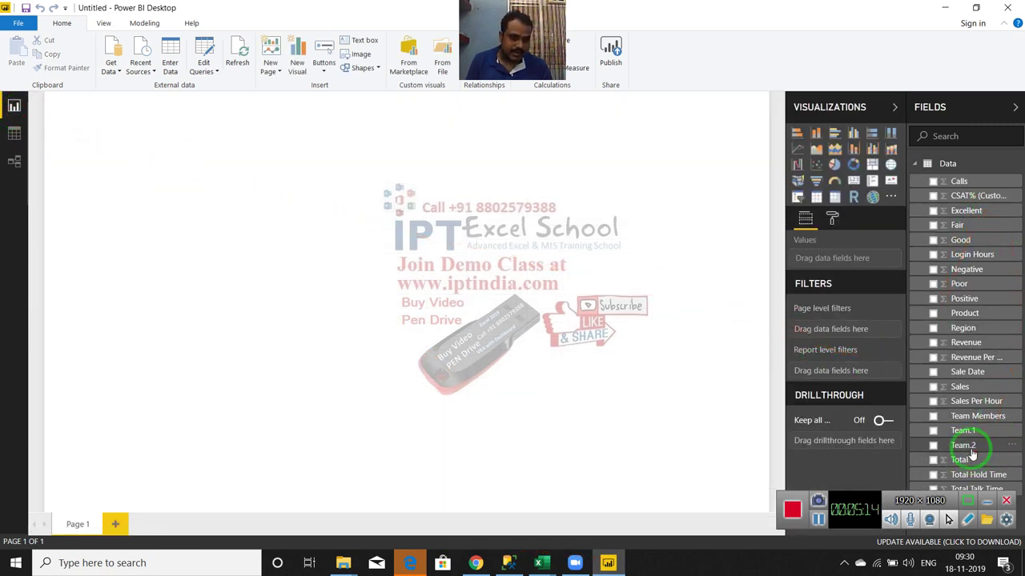
pyautogui.moveTo(990, 451)
pyautogui.mouseDown()
pyautogui.moveTo(897, 453)
pyautogui.moveTo(142, 151)
pyautogui.mouseUp()
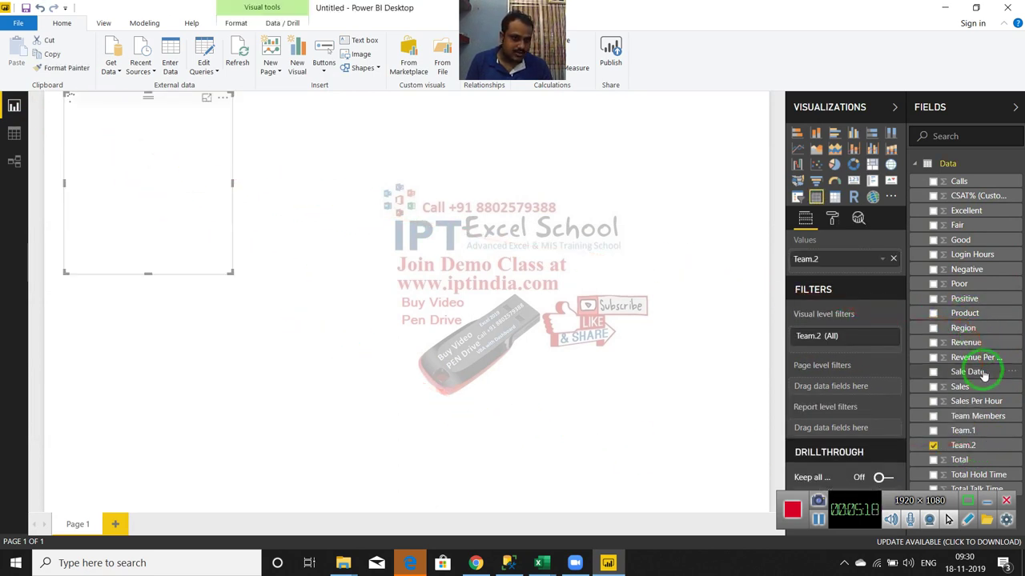
pyautogui.moveTo(975, 388); pyautogui.dragTo(232, 152)
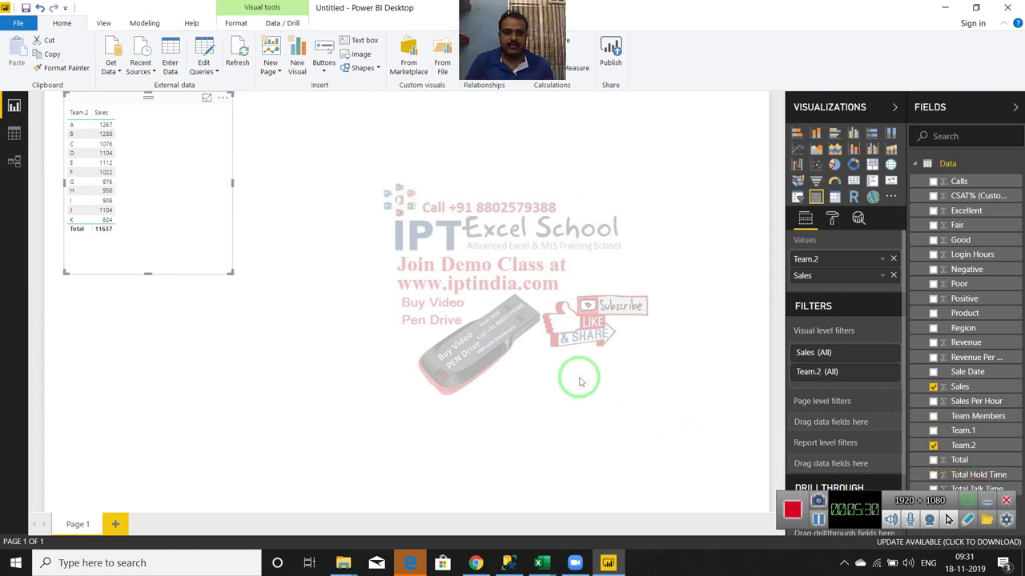
# Change the visual to an enlarged clustered column chart of Sales by Team.2, then show the desktop.
pyautogui.click(816, 136)
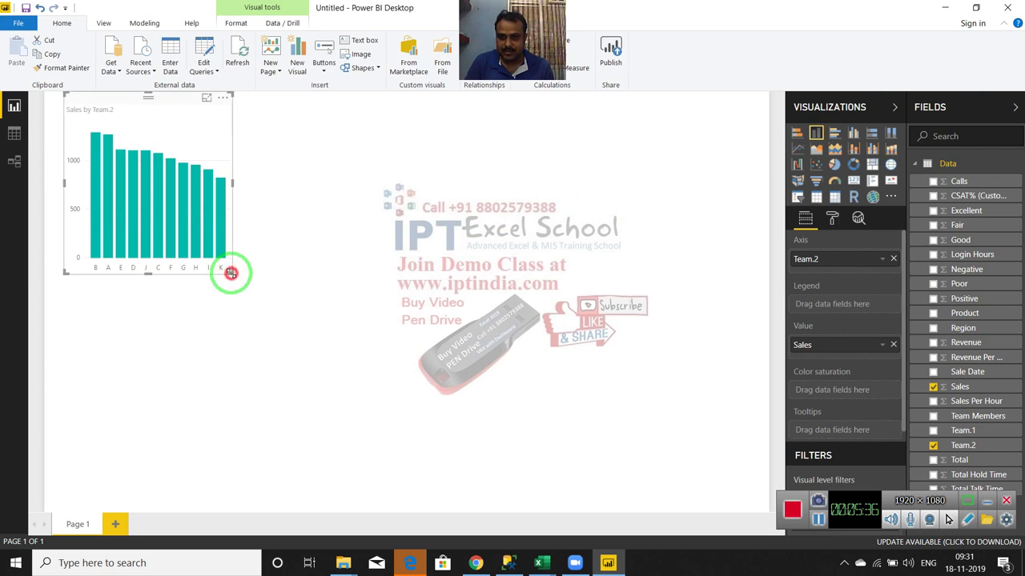
pyautogui.moveTo(230, 273); pyautogui.dragTo(522, 396)
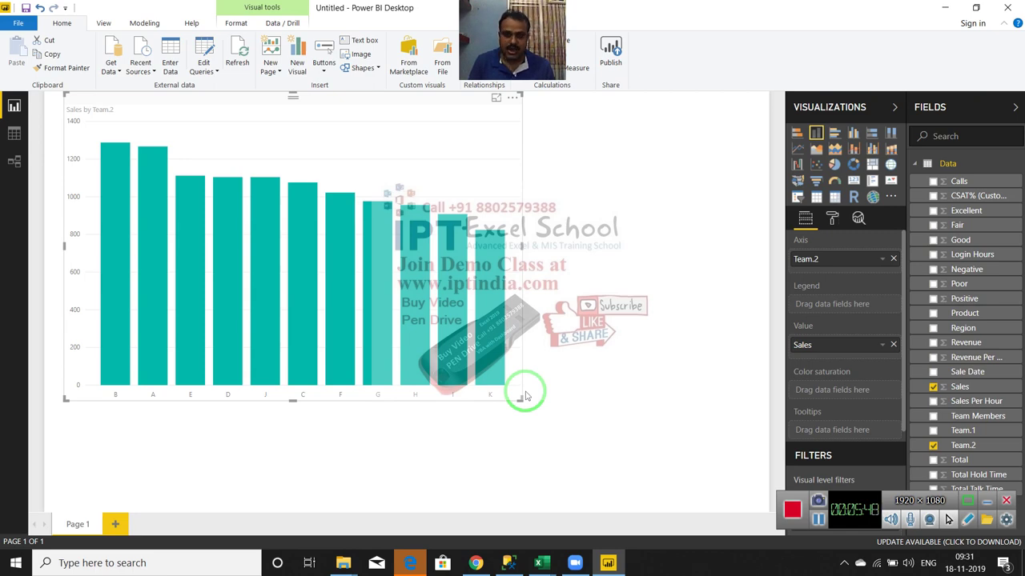
pyautogui.press('super+d')
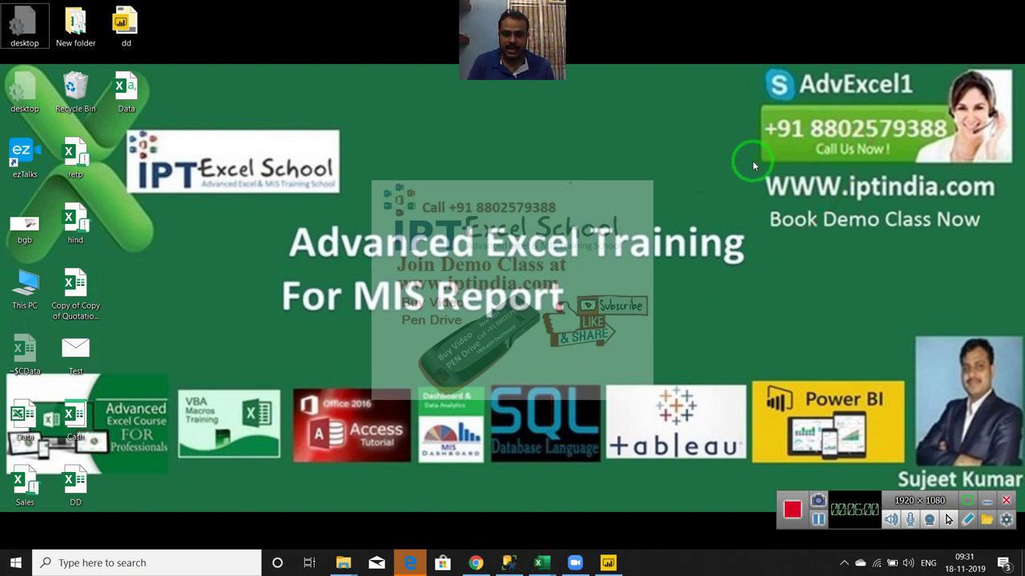
pyautogui.moveTo(753, 166); pyautogui.dragTo(1003, 207)
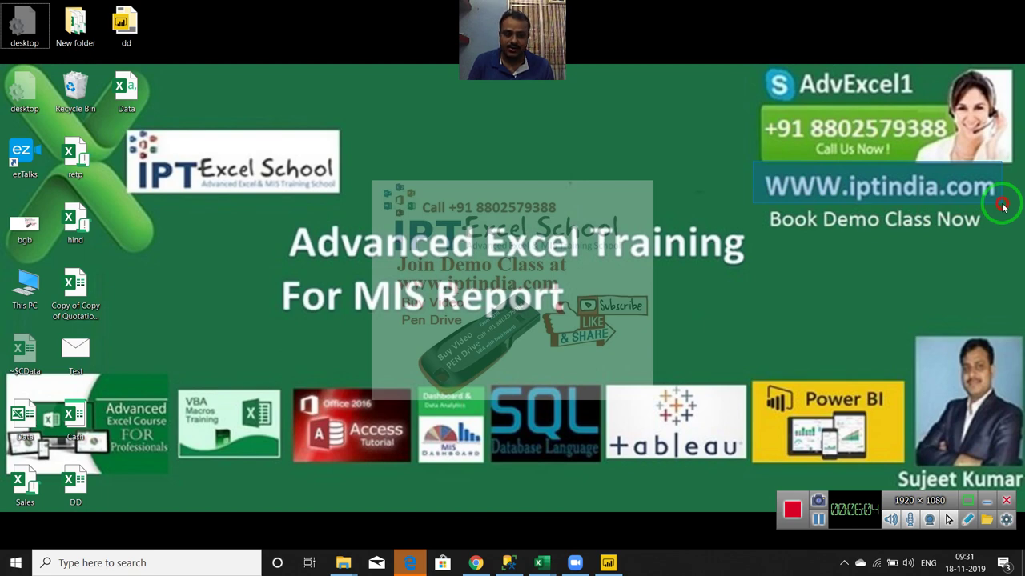
pyautogui.moveTo(1003, 207); pyautogui.dragTo(1003, 207)
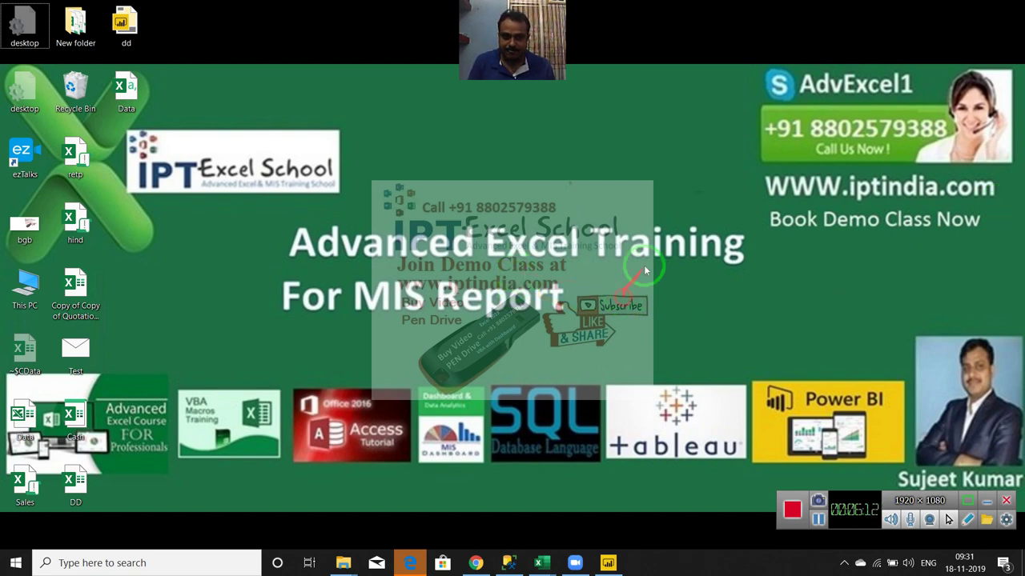
pyautogui.moveTo(747, 172); pyautogui.dragTo(1004, 209)
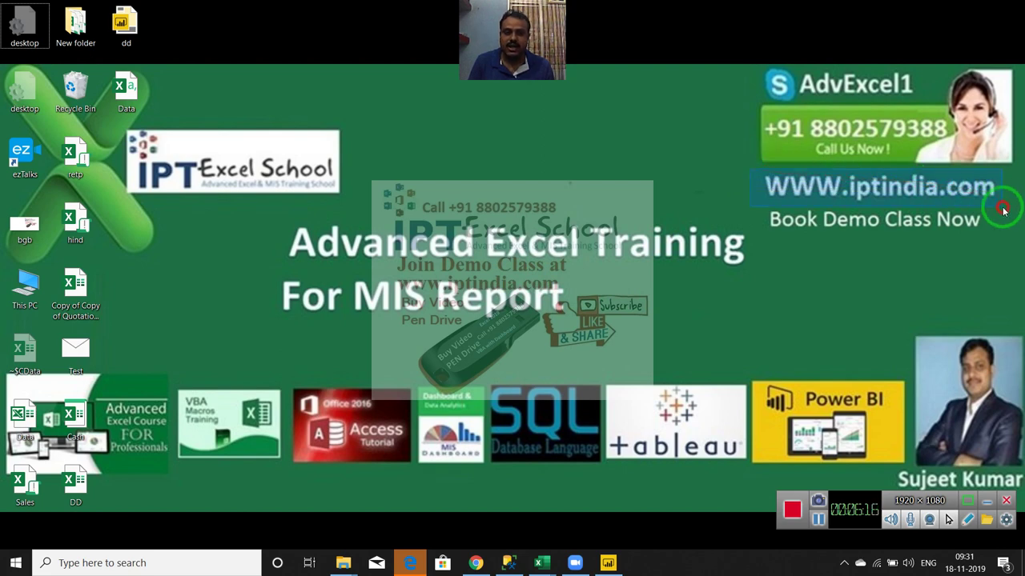
pyautogui.moveTo(1003, 210); pyautogui.dragTo(1003, 210)
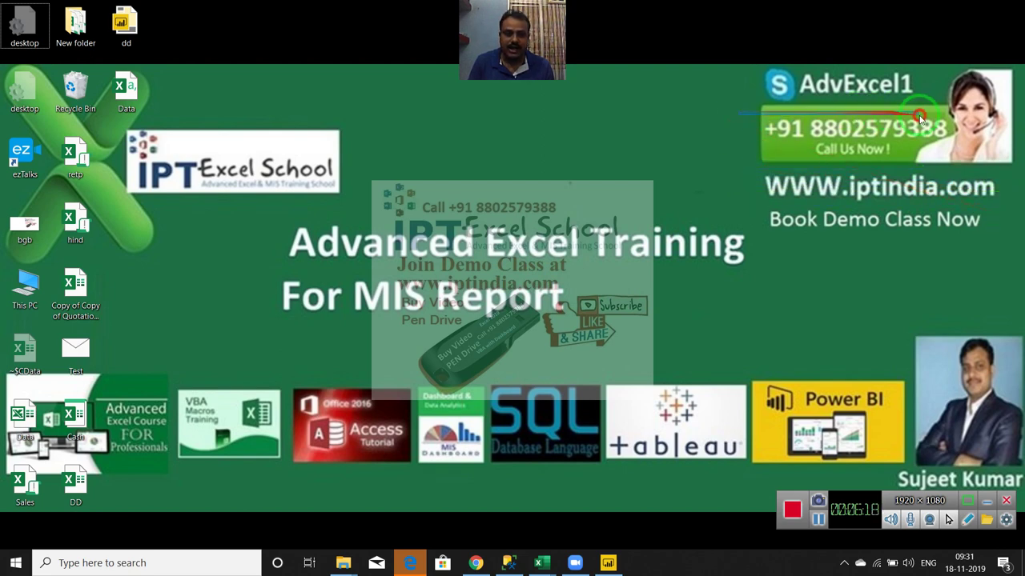